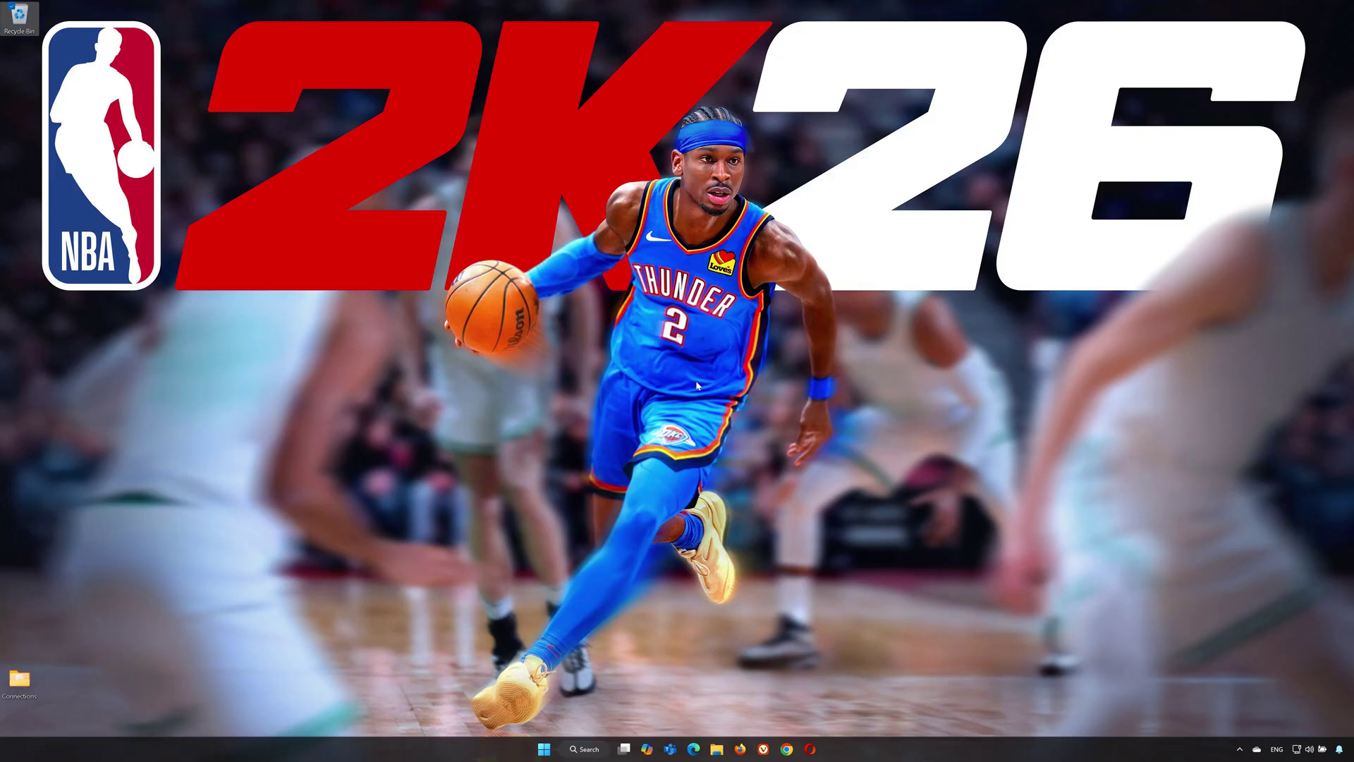
Search Windows for "device manager", open Device Manager and move its window to the middle of the screen
{"action": "left_click", "coordinate": [546, 748]}
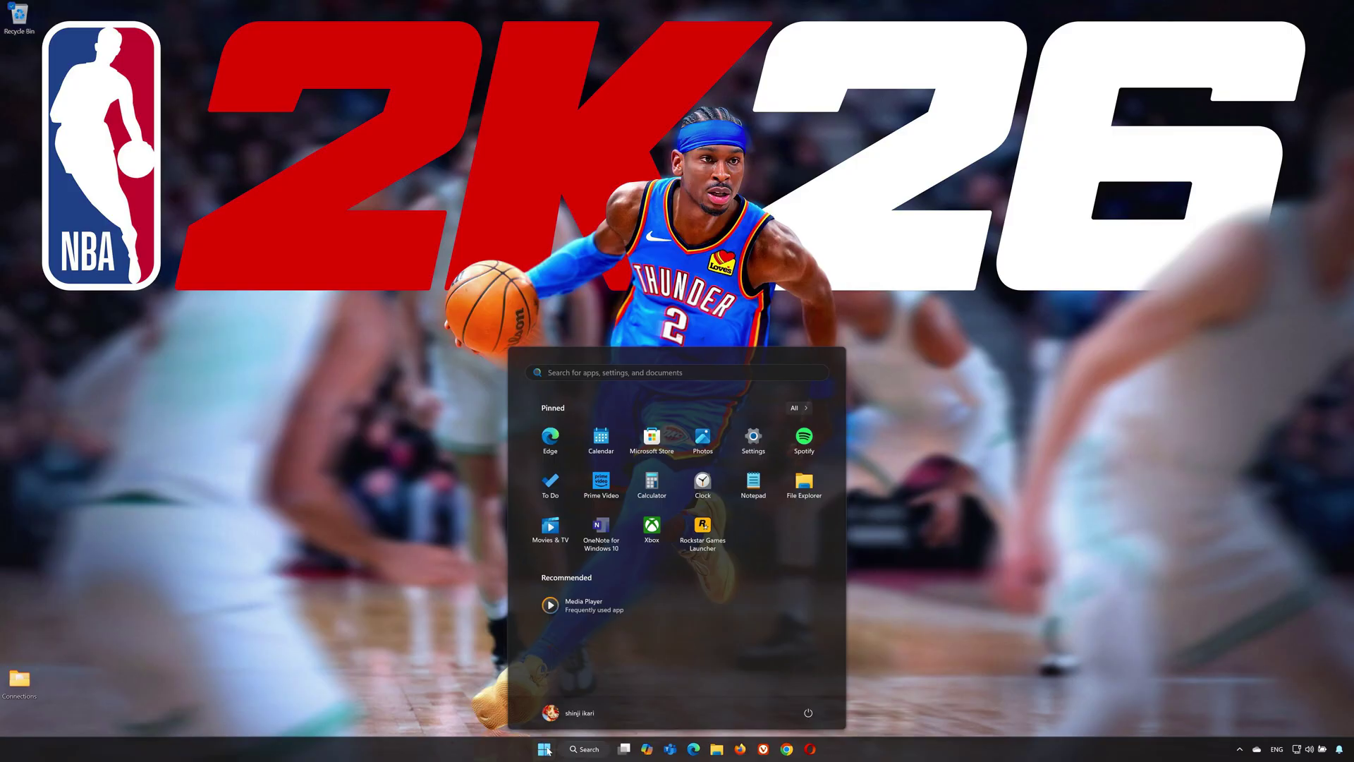
{"action": "type", "text": "device manager"}
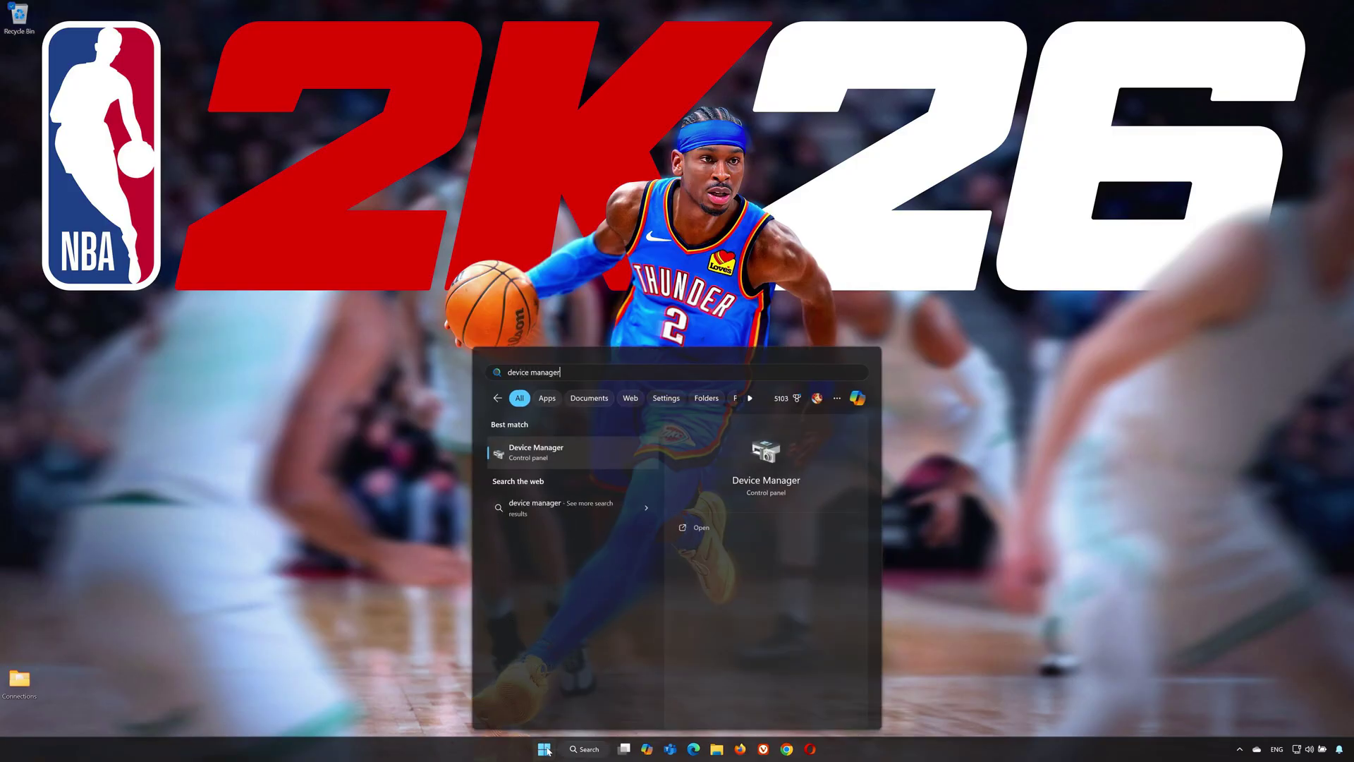
{"action": "left_click", "coordinate": [586, 451]}
{"action": "left_click_drag", "start_coordinate": [370, 48], "coordinate": [745, 193]}
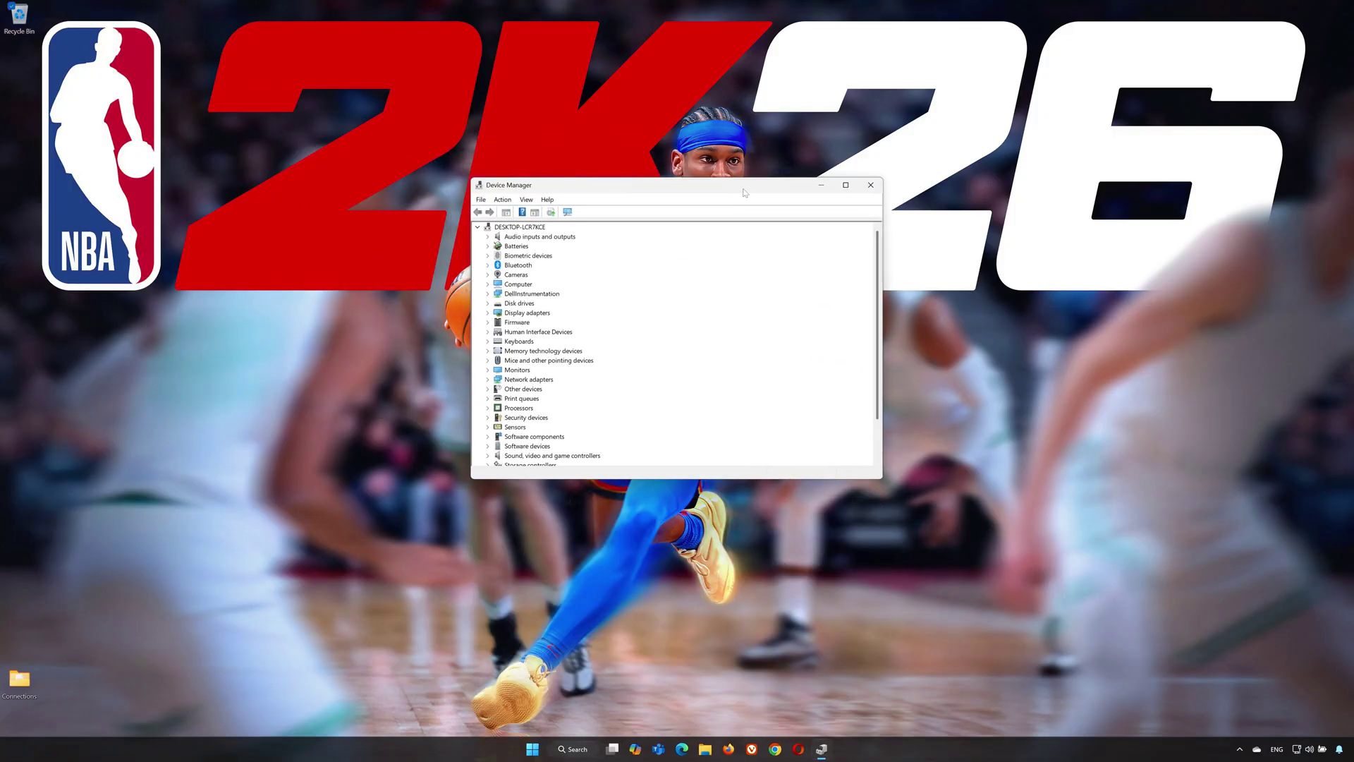
Open the driver properties of the NVIDIA GeForce RTX 2060 with Max-Q Design display adapter
{"action": "left_click", "coordinate": [487, 313]}
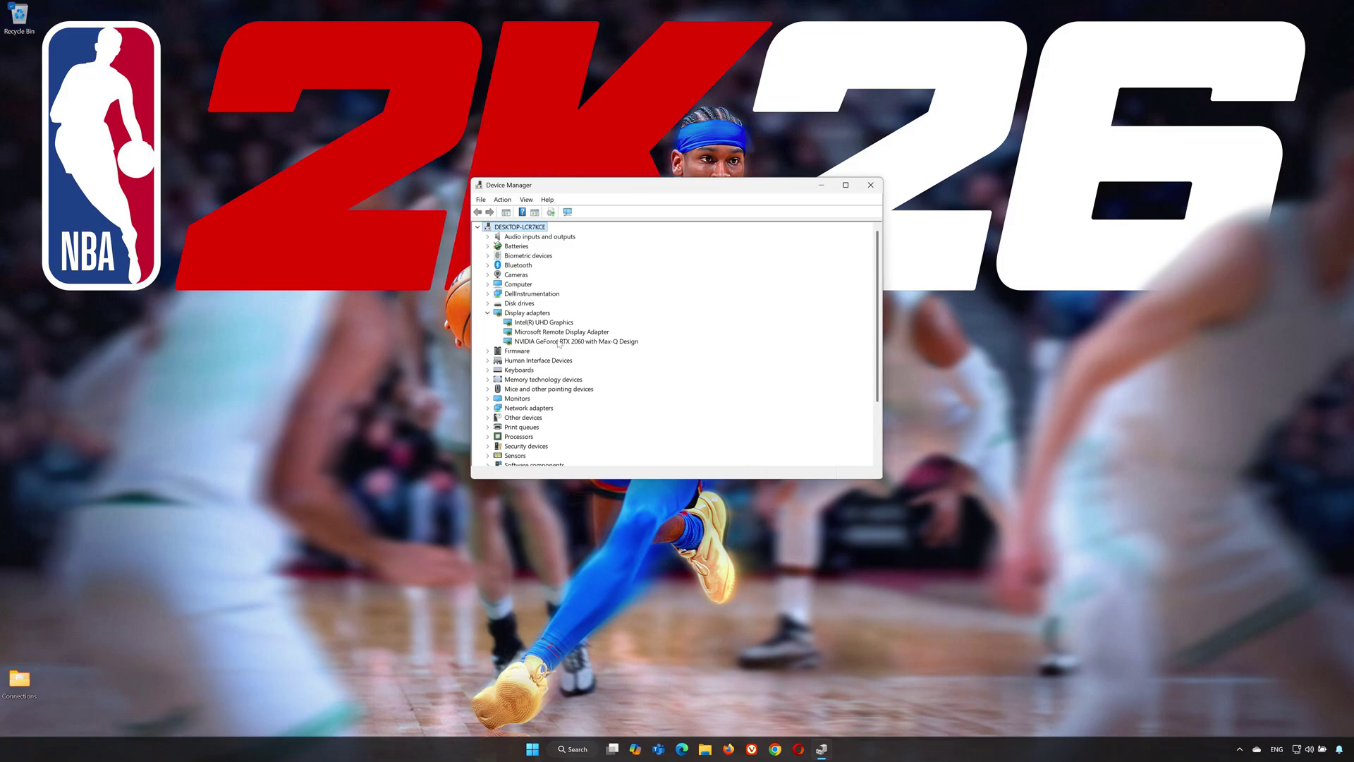
{"action": "left_click", "coordinate": [537, 342]}
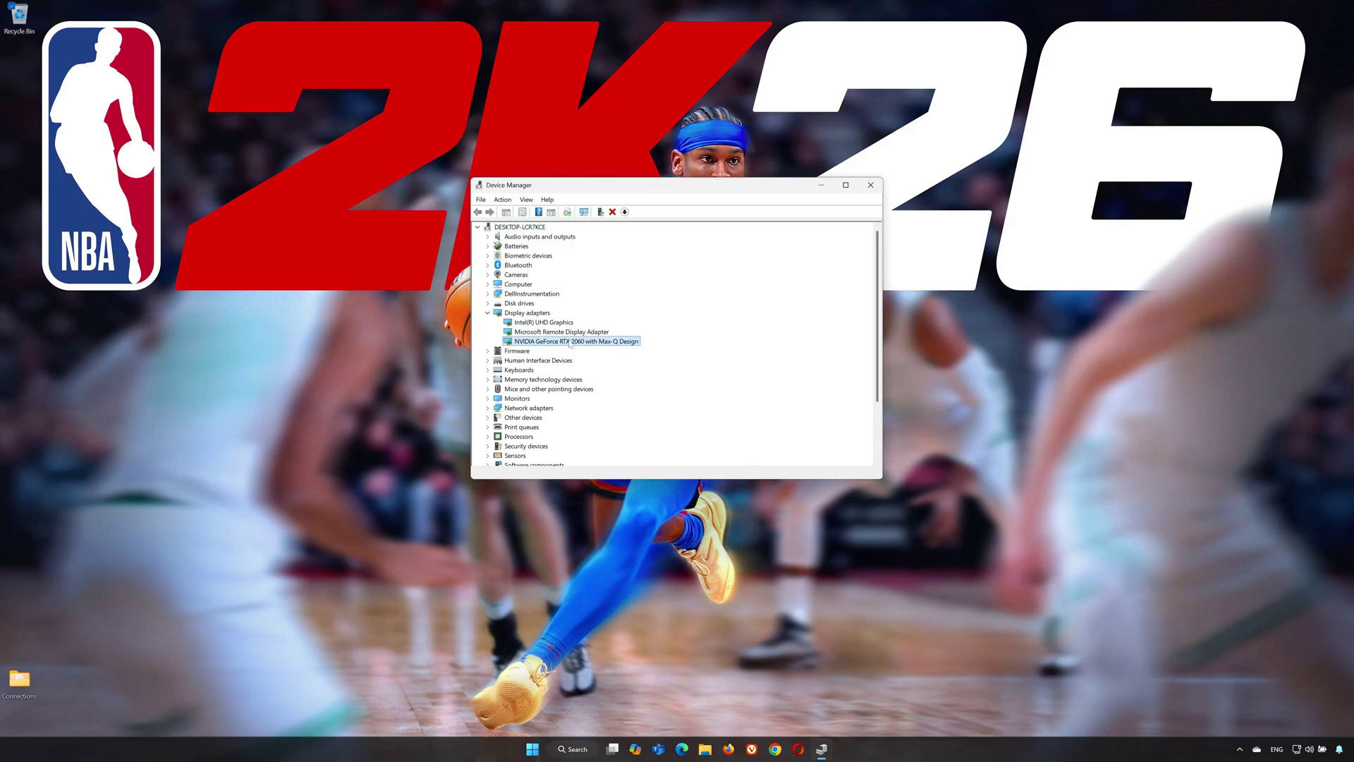
{"action": "right_click", "coordinate": [570, 344]}
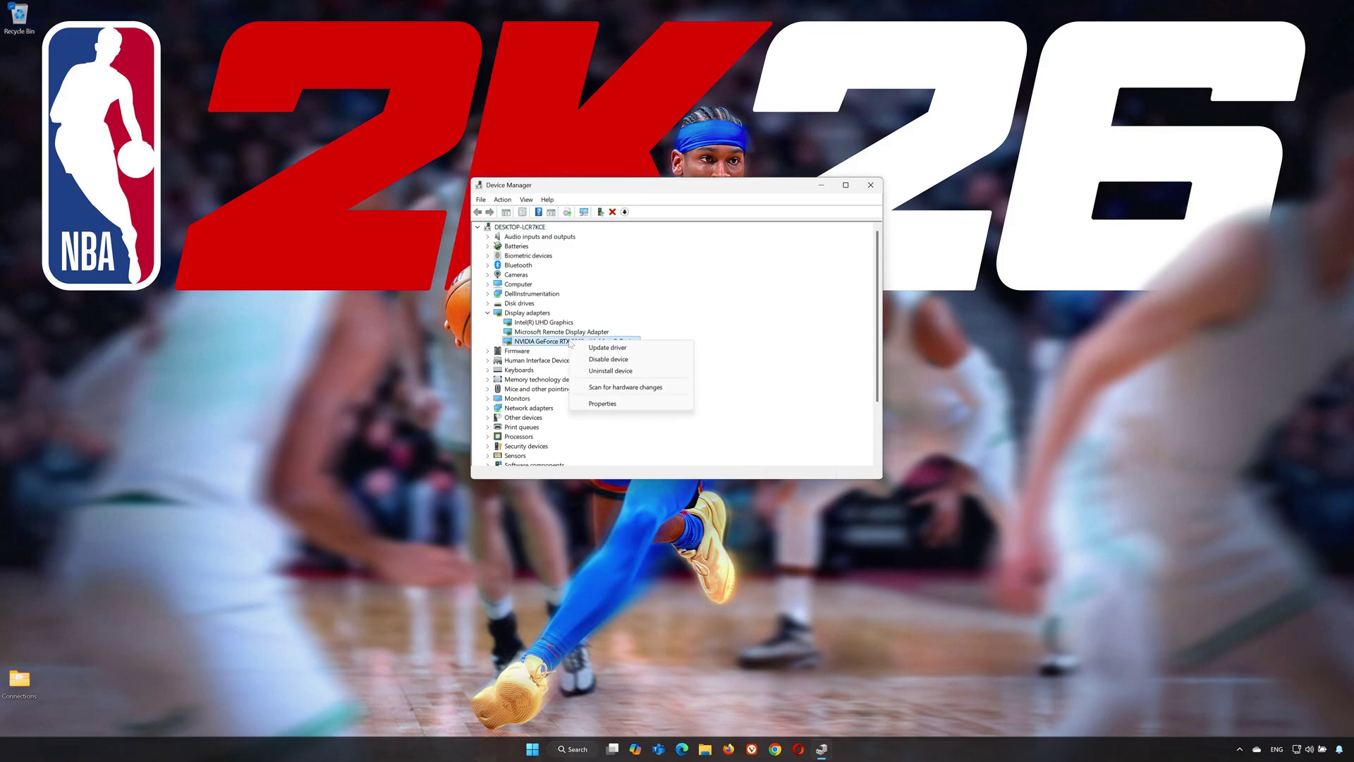
{"action": "left_click", "coordinate": [603, 404]}
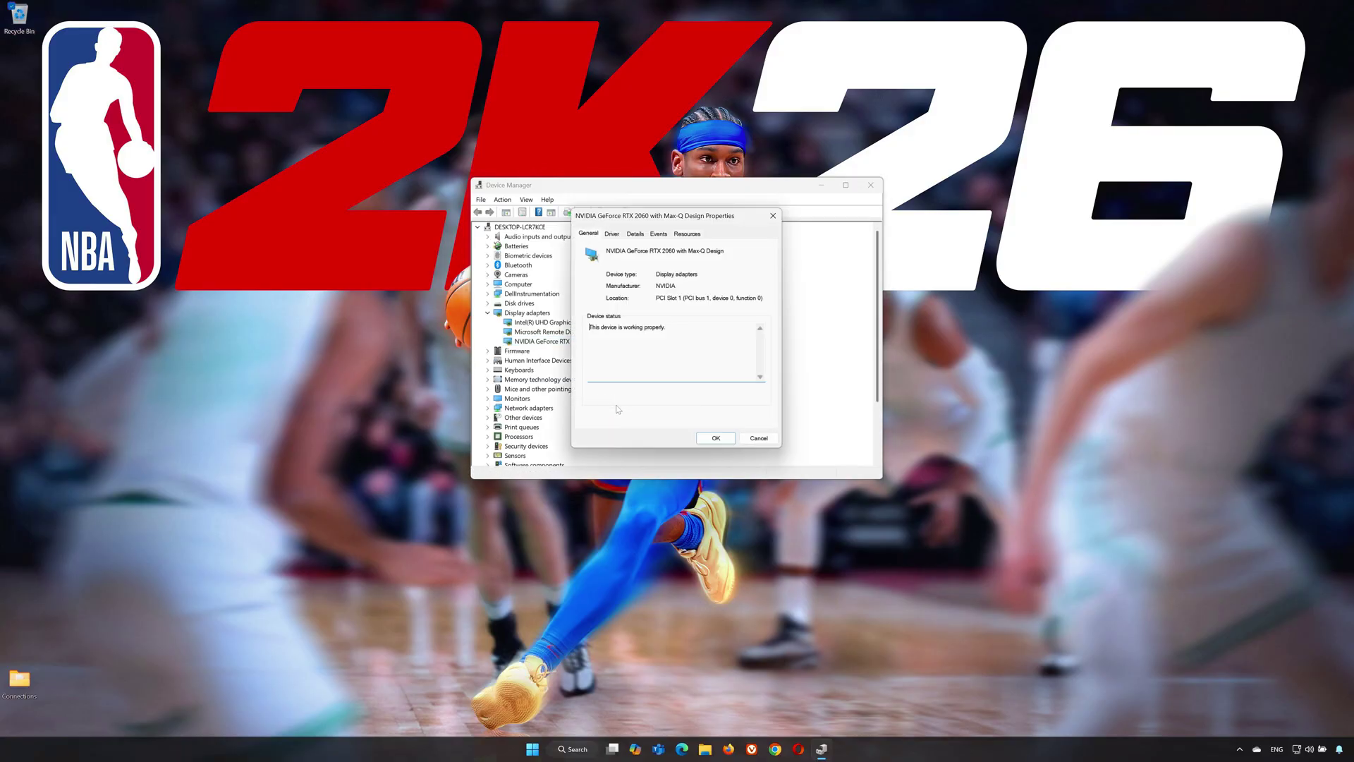
{"action": "left_click", "coordinate": [612, 235]}
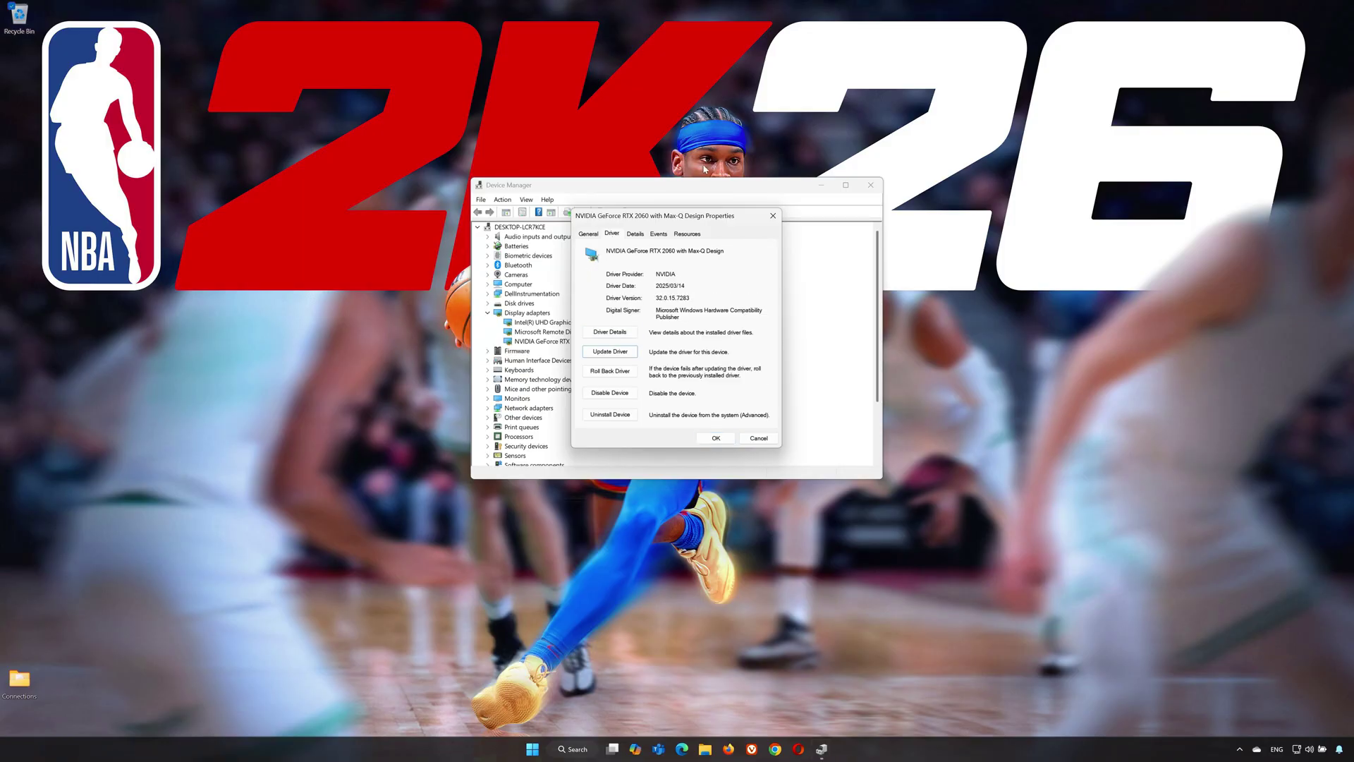
Search automatically for an updated graphics driver, including a check for updates through Windows Update
{"action": "left_click", "coordinate": [625, 352]}
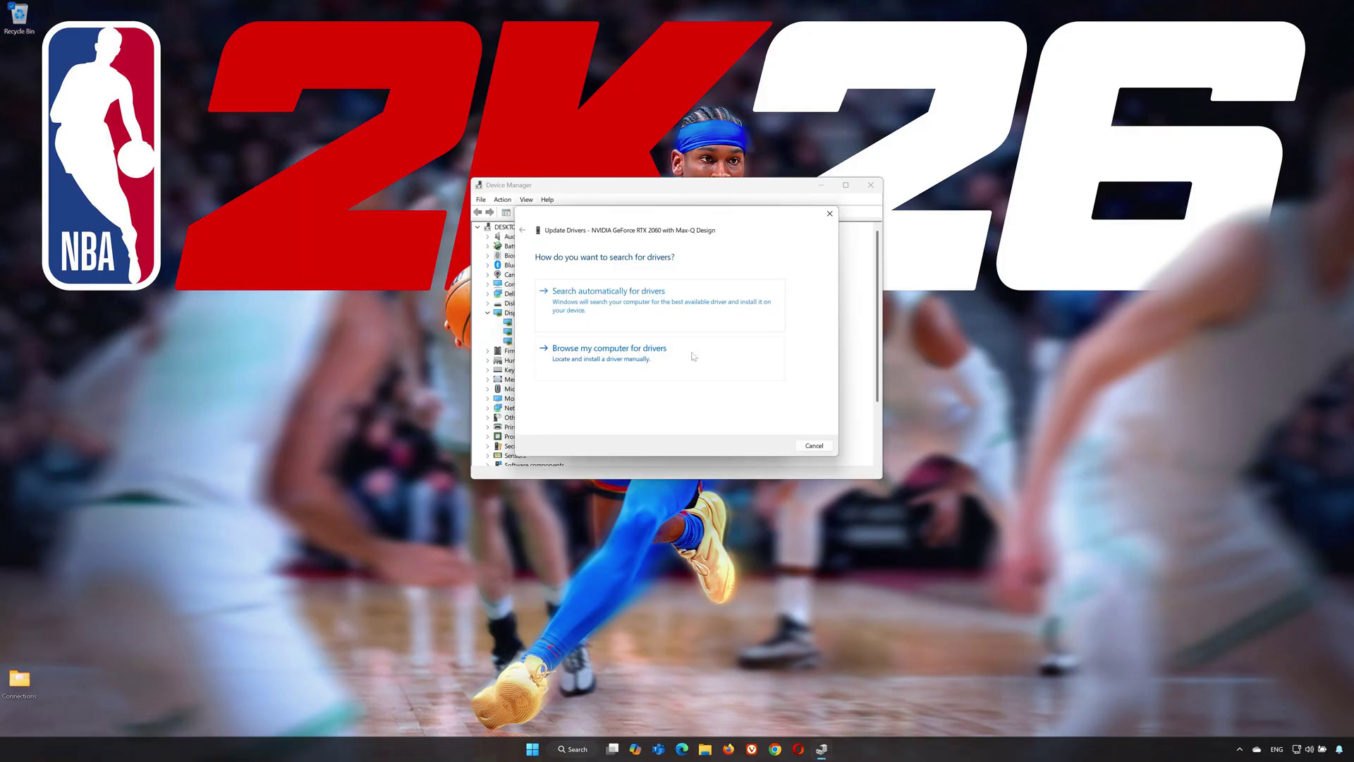
{"action": "left_click", "coordinate": [636, 313]}
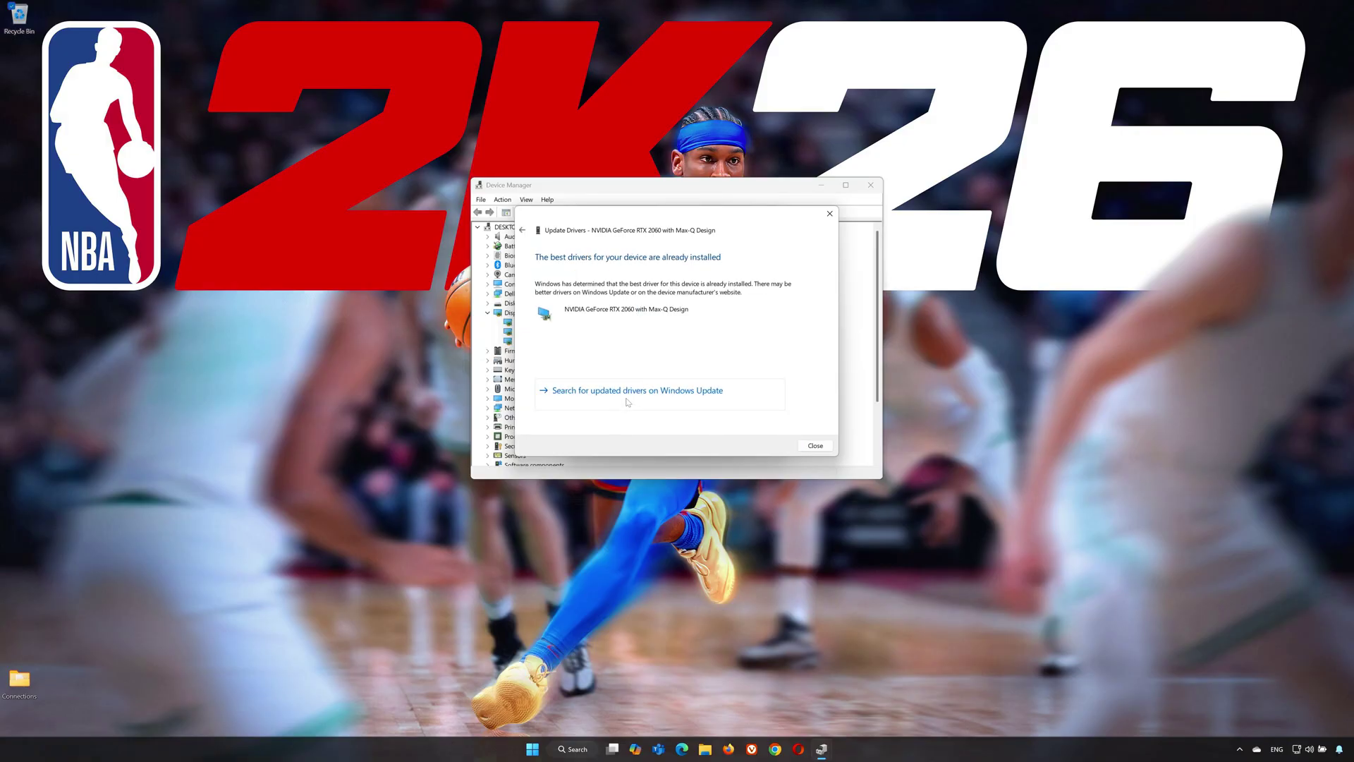
{"action": "left_click", "coordinate": [636, 393]}
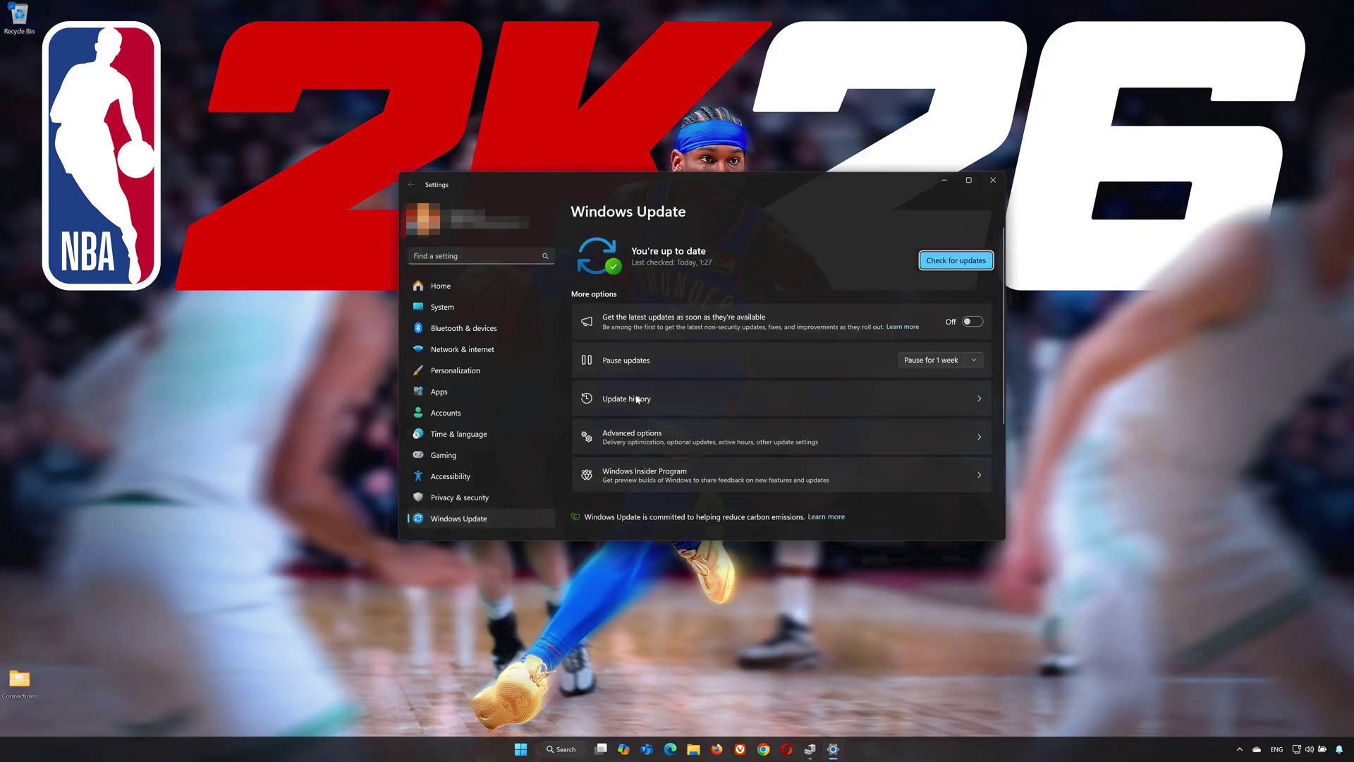
{"action": "left_click", "coordinate": [929, 263]}
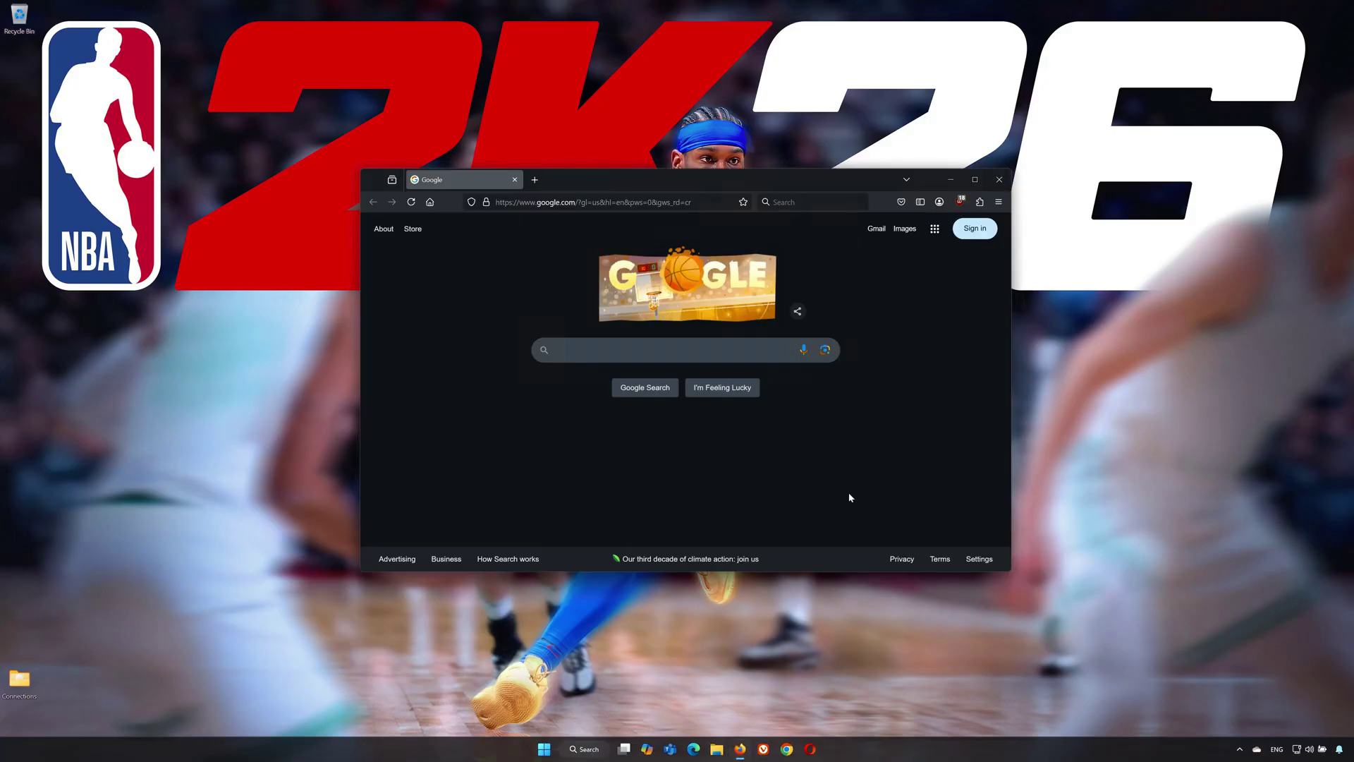
Search Google for "nvidia app download", download the NVIDIA App installer from NVIDIA's official page and close the browser
{"action": "type", "text": "nvidia app download"}
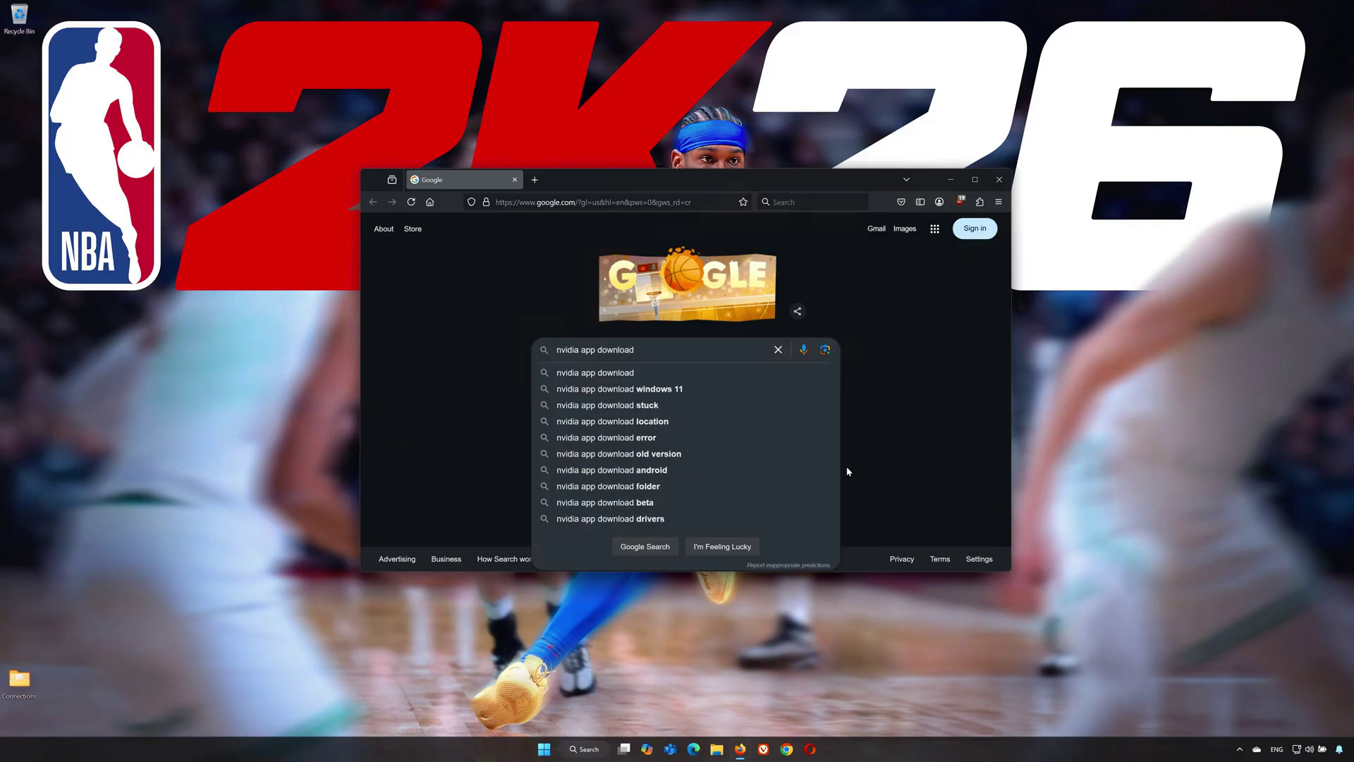
{"action": "left_click", "coordinate": [674, 378]}
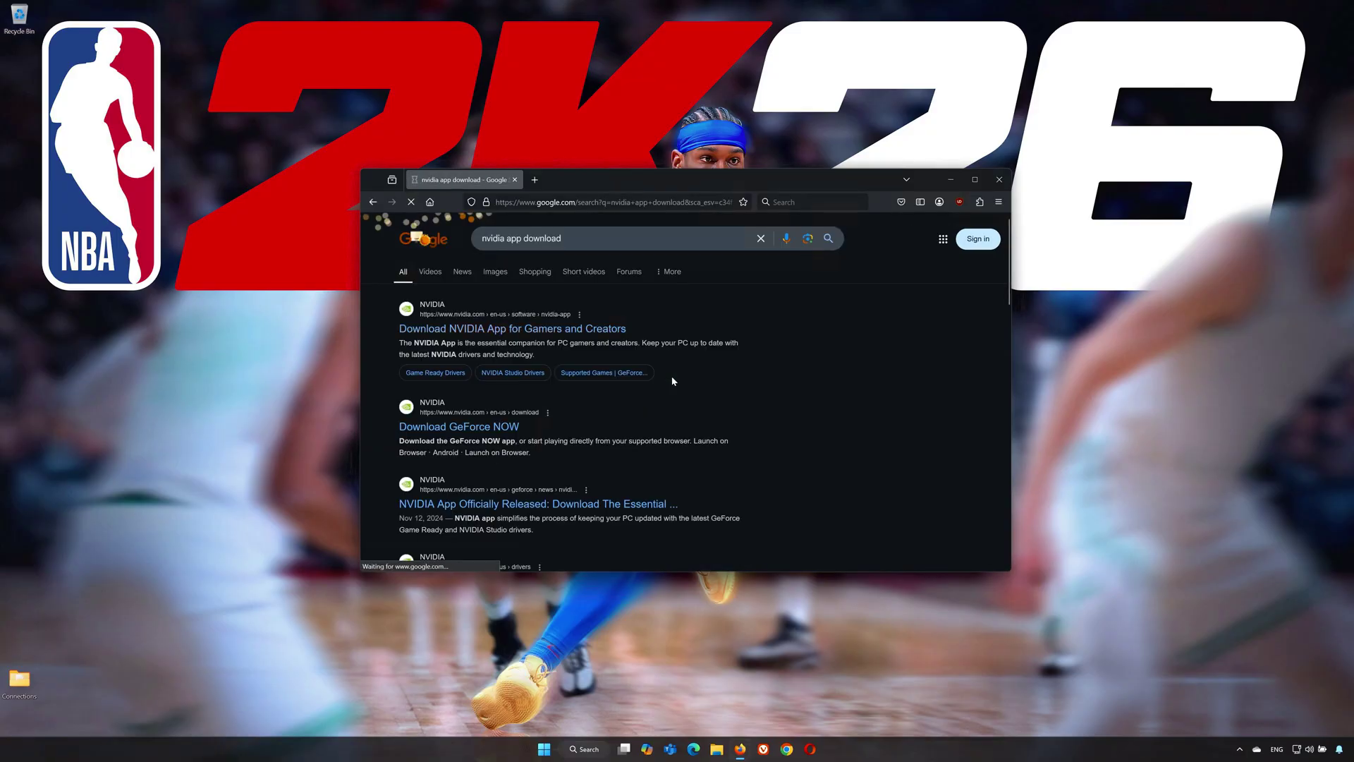
{"action": "left_click", "coordinate": [509, 332]}
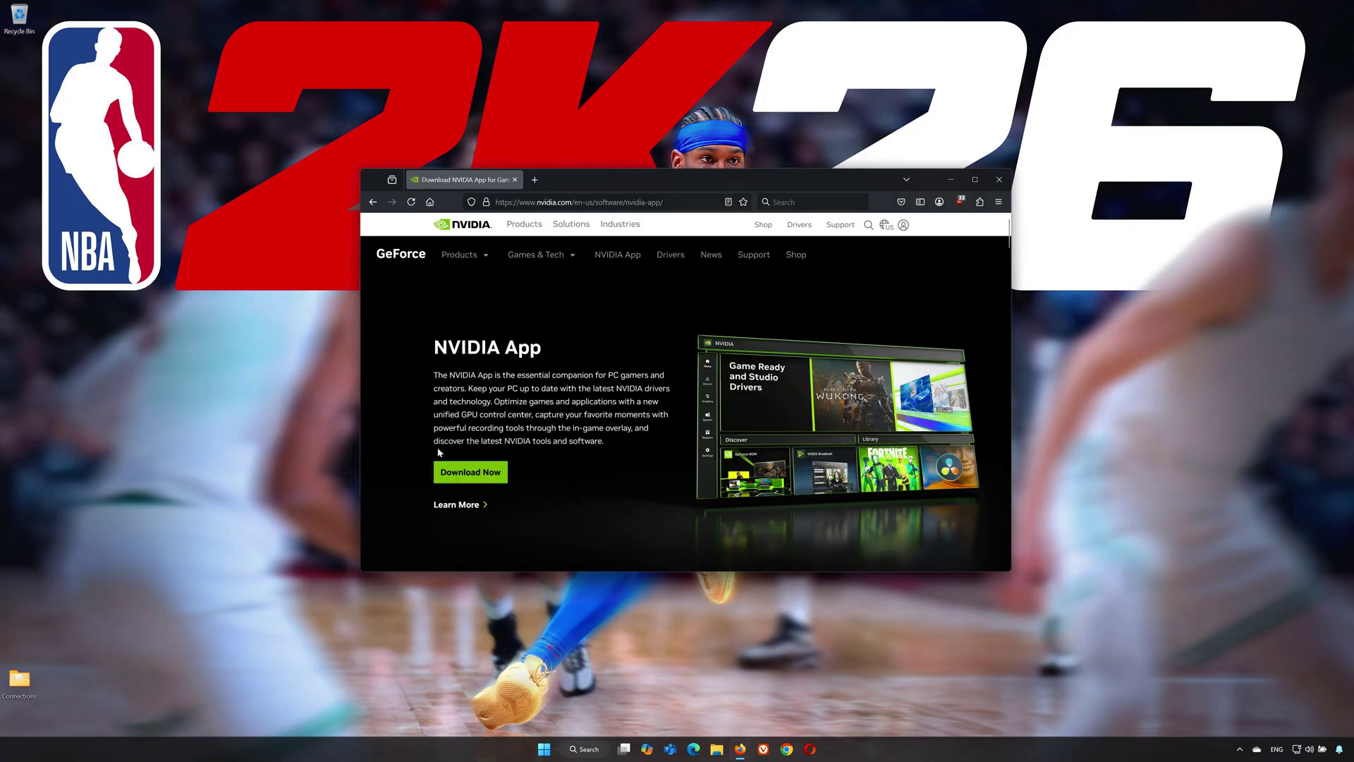
{"action": "left_click", "coordinate": [478, 472]}
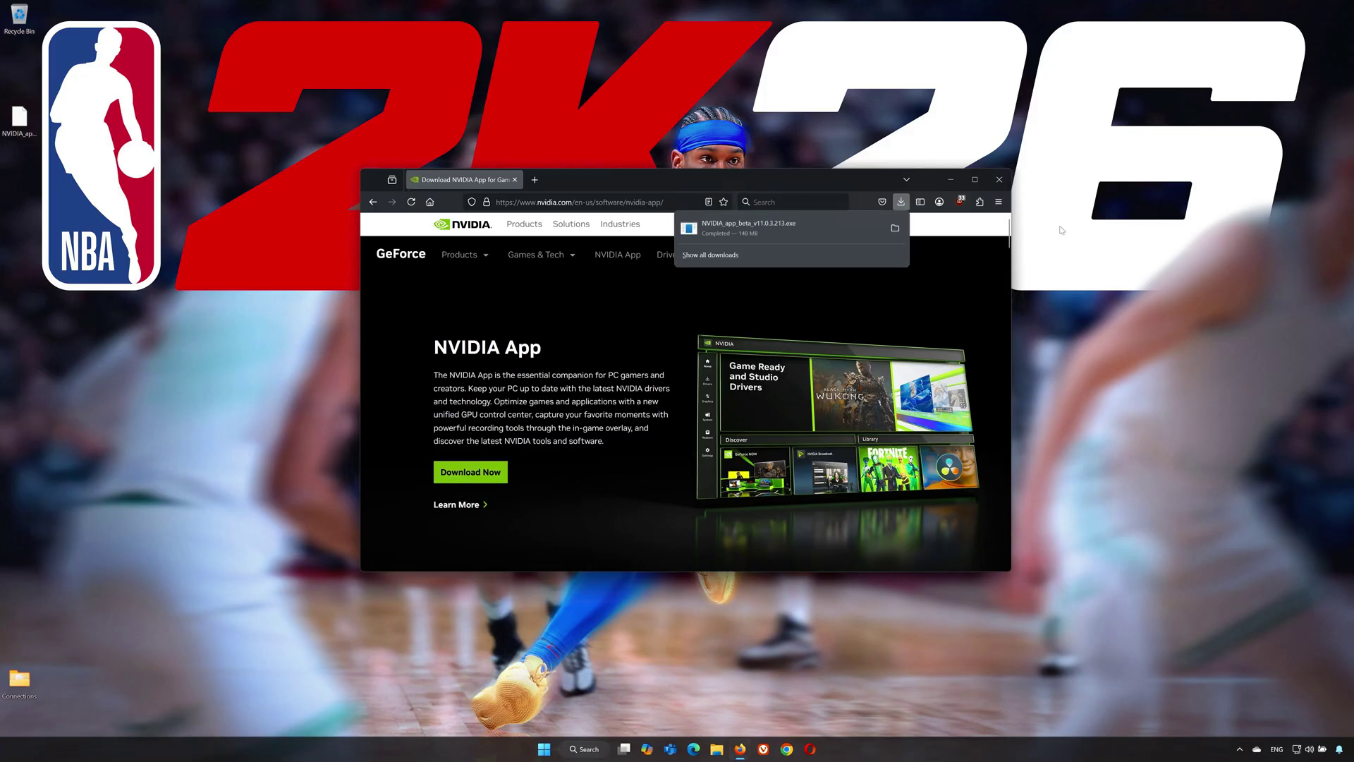
{"action": "left_click", "coordinate": [1000, 180]}
{"action": "left_click", "coordinate": [999, 180]}
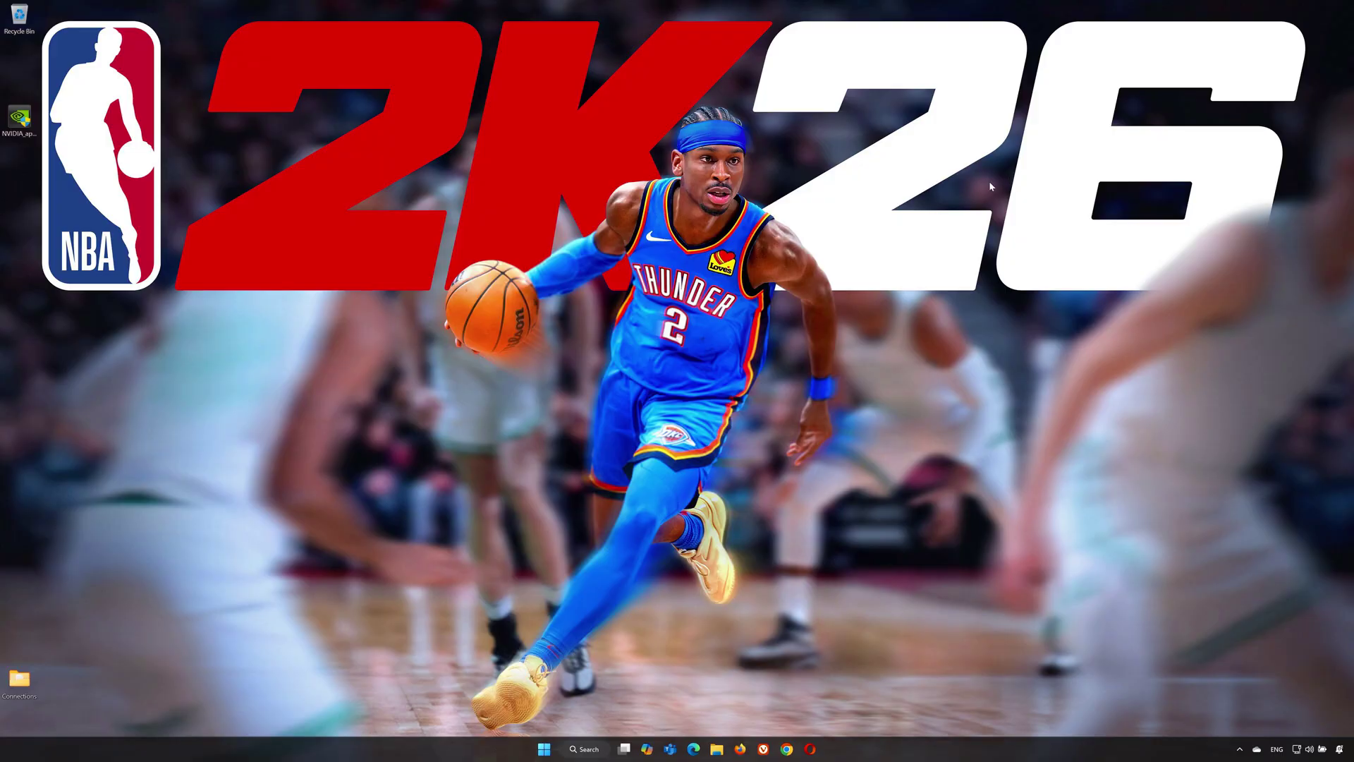
Run the downloaded NVIDIA App installer, allow it to make changes and agree to the license terms to install it
{"action": "double_click", "coordinate": [21, 120]}
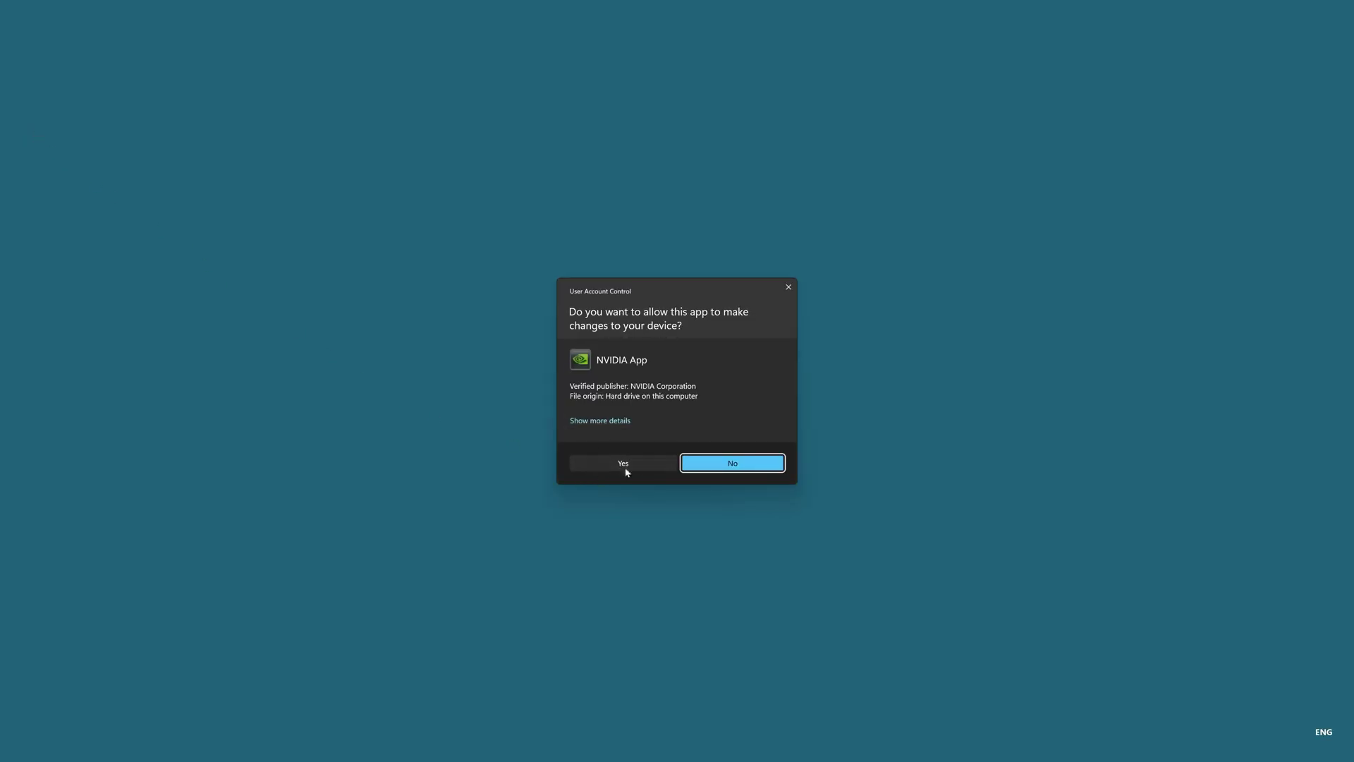
{"action": "left_click", "coordinate": [624, 464]}
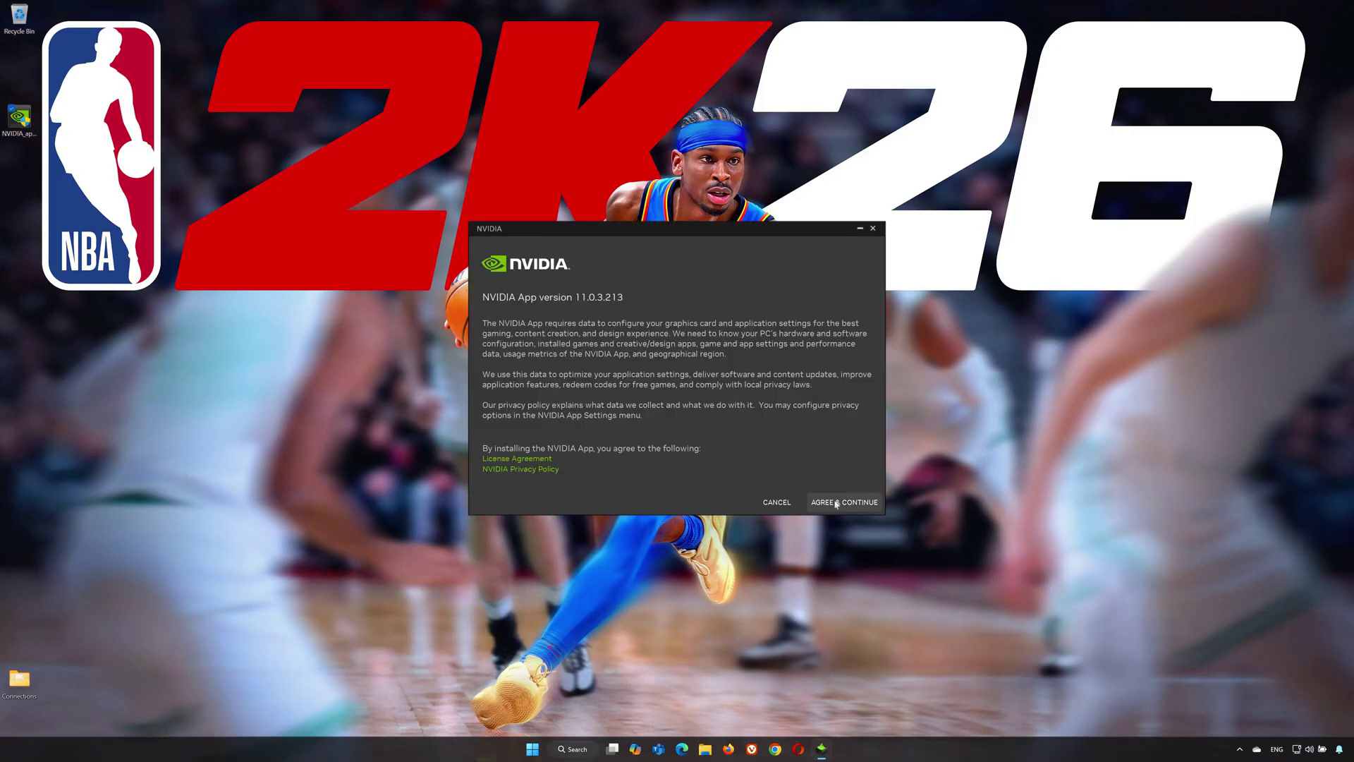
{"action": "left_click", "coordinate": [842, 509]}
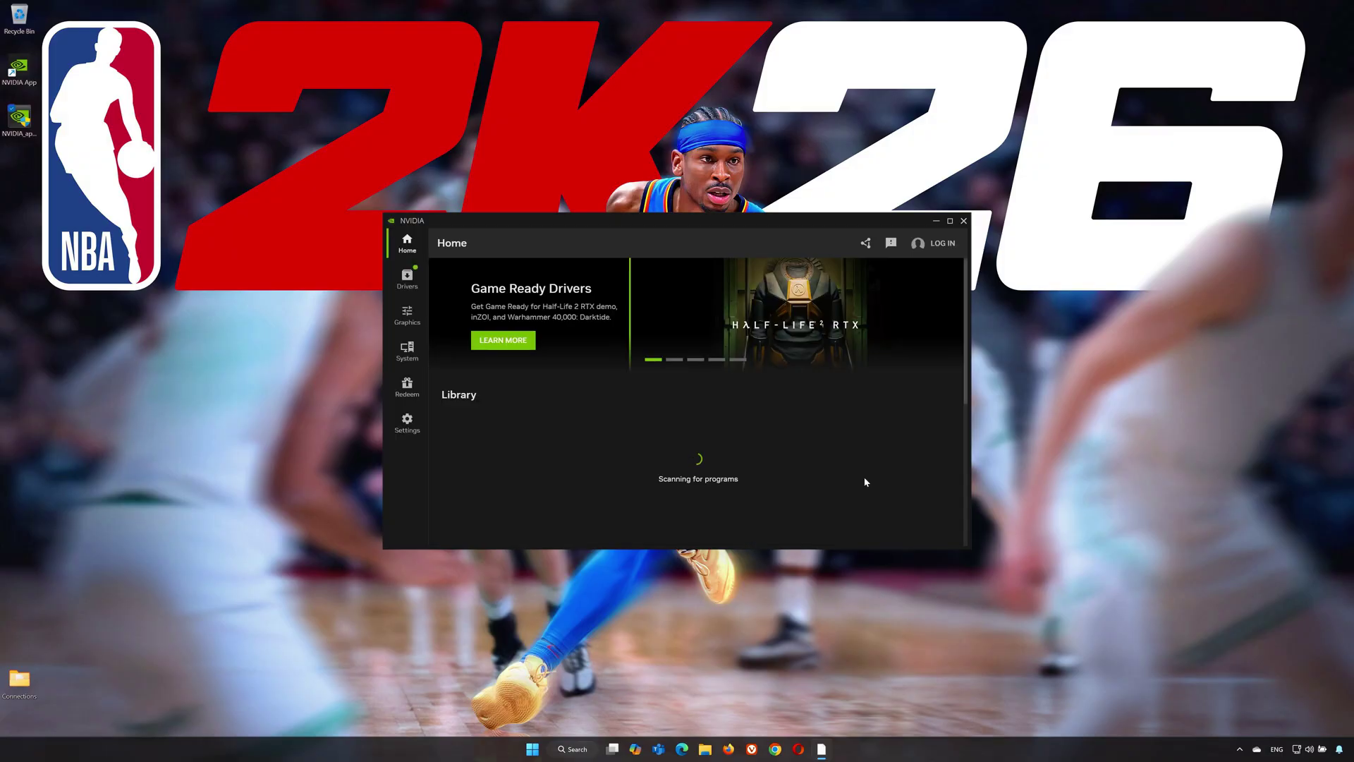
Recheck for driver updates in the NVIDIA App and download the new GeForce Game Ready Driver, version 572.83
{"action": "left_click", "coordinate": [407, 280]}
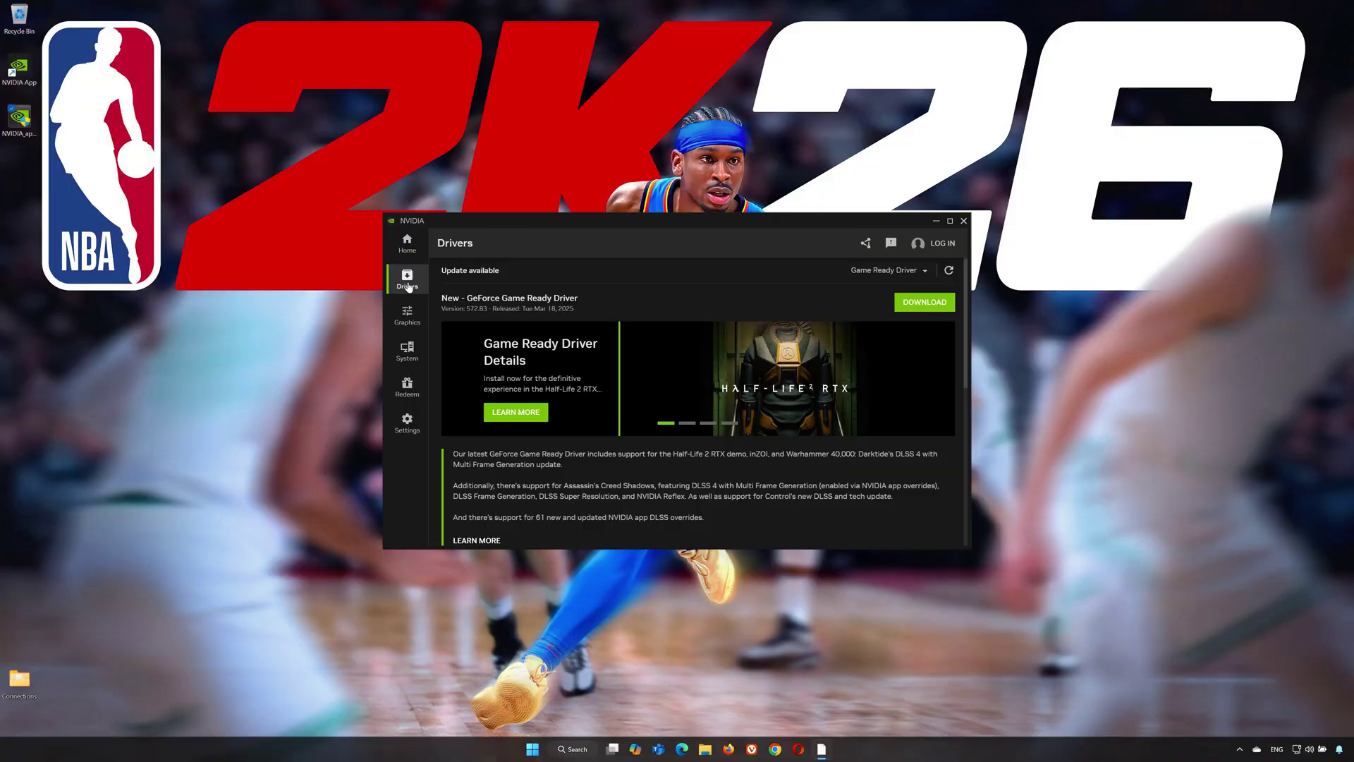
{"action": "left_click", "coordinate": [951, 272]}
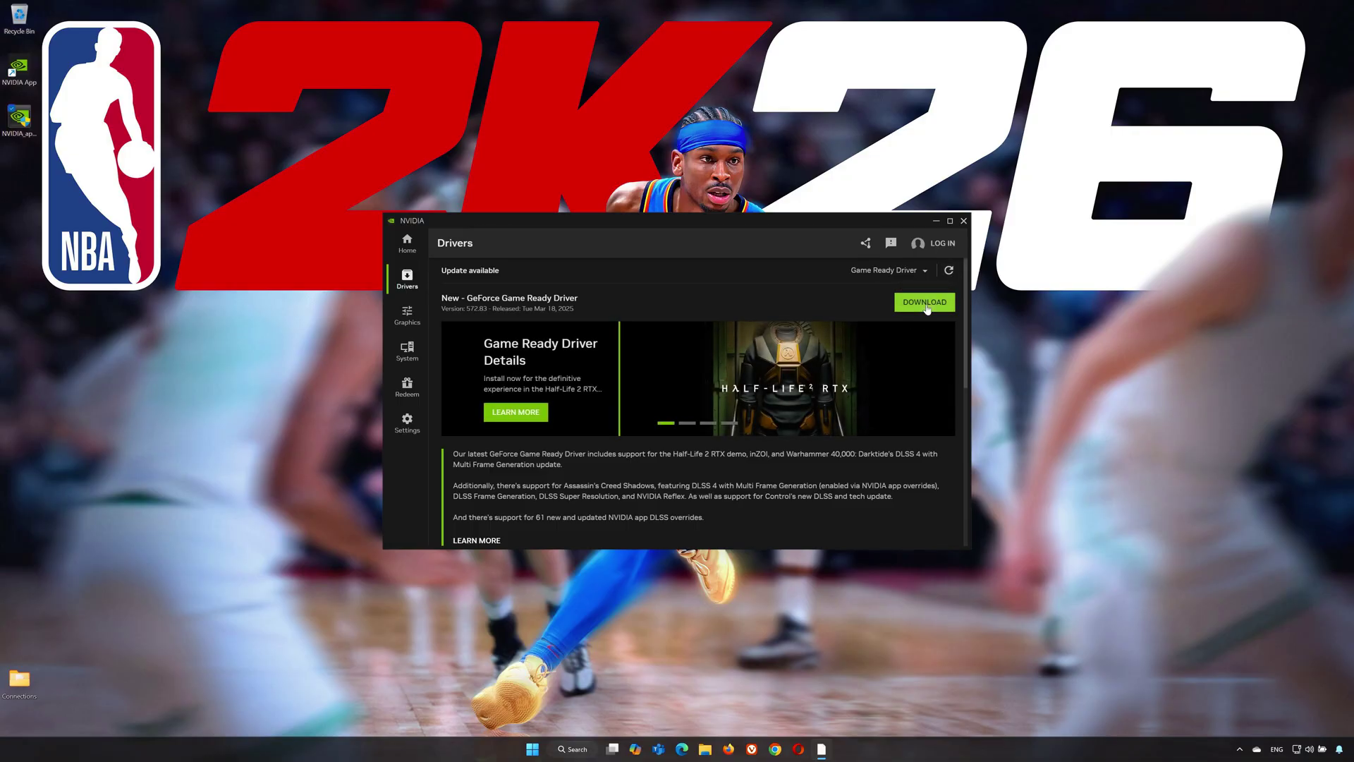
{"action": "left_click", "coordinate": [926, 305]}
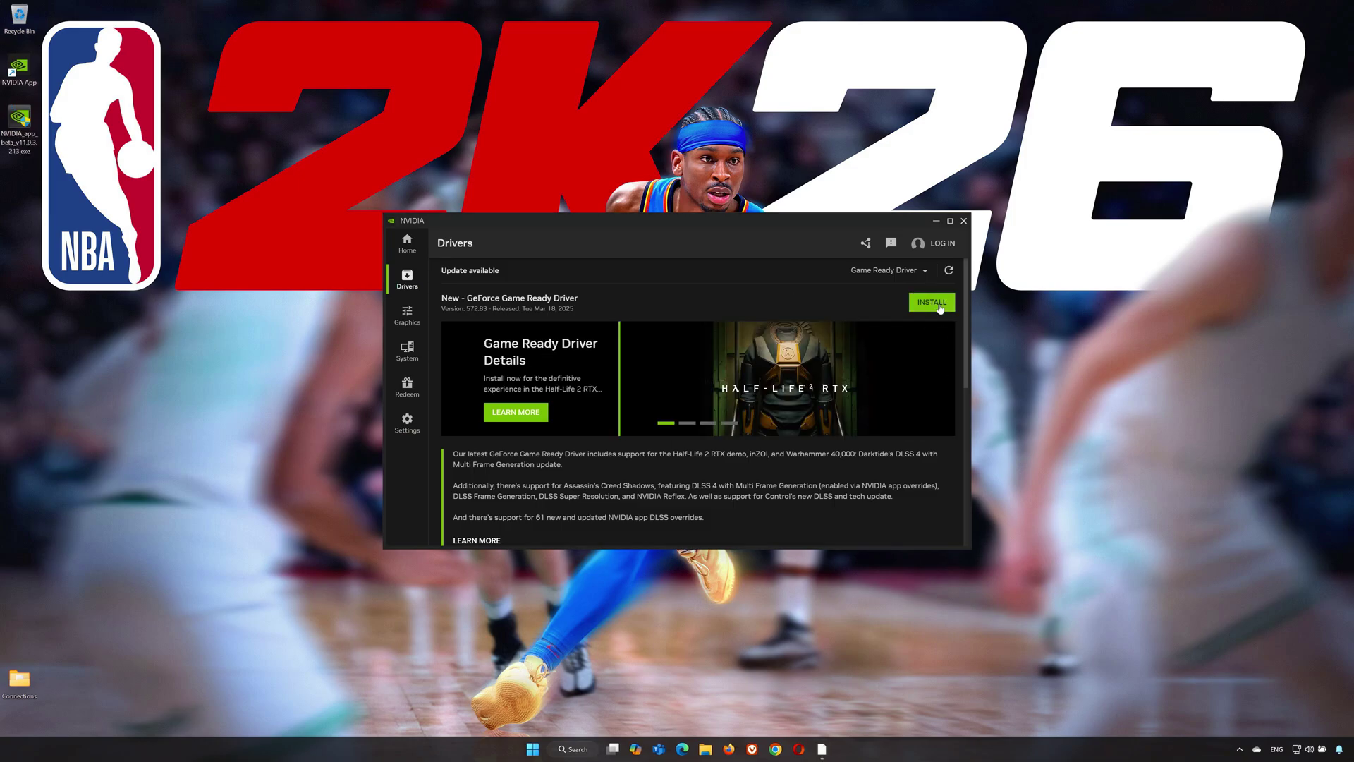
Install the downloaded Game Ready Driver with the Express installation option, granting it permission, and close the NVIDIA App when finished
{"action": "left_click", "coordinate": [932, 302]}
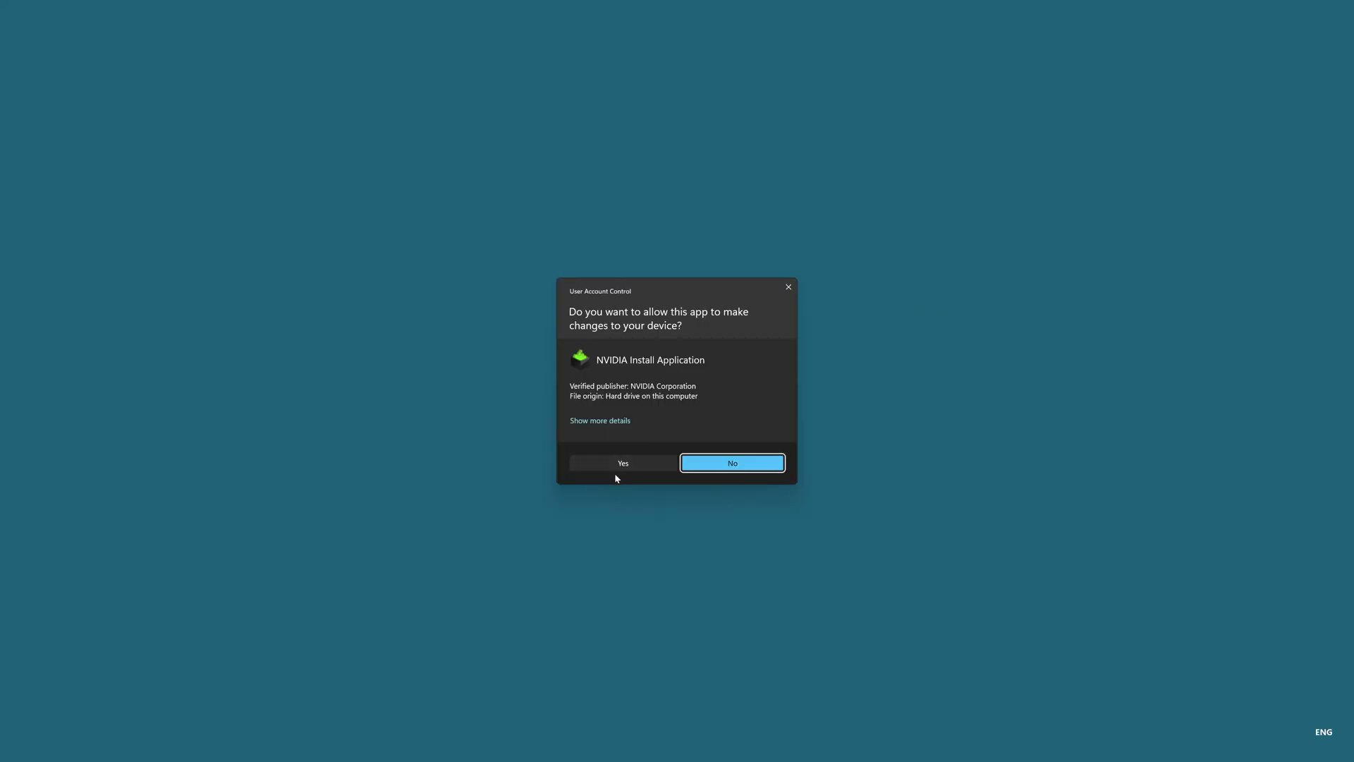
{"action": "left_click", "coordinate": [628, 463]}
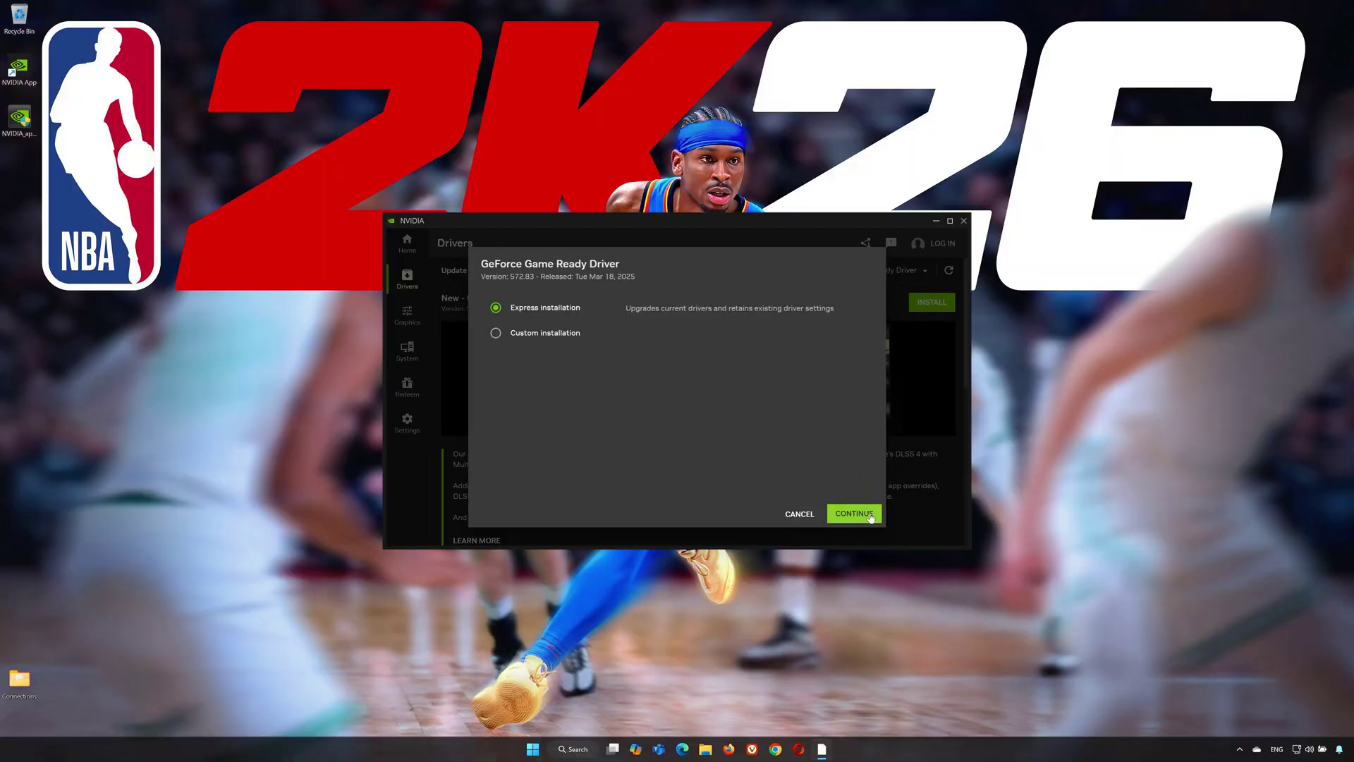
{"action": "left_click", "coordinate": [871, 517]}
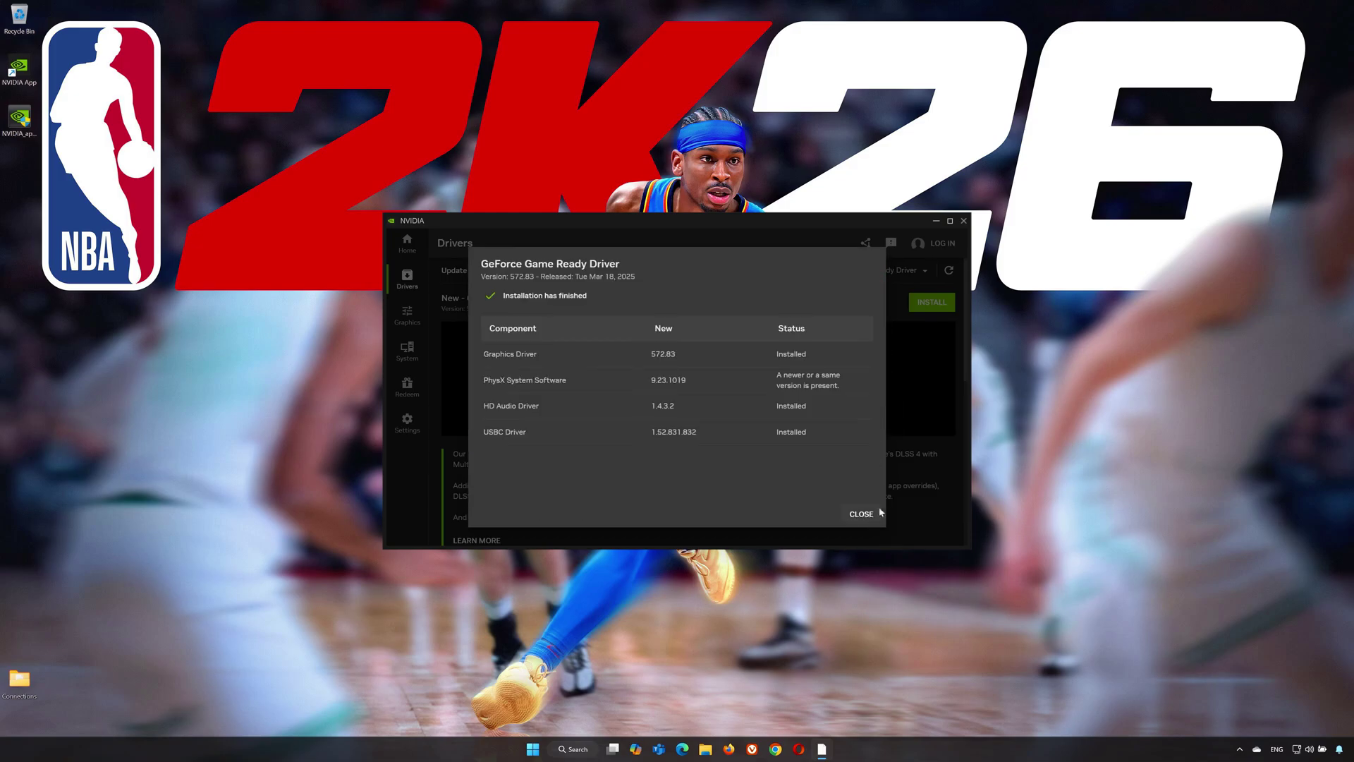
{"action": "left_click", "coordinate": [869, 517]}
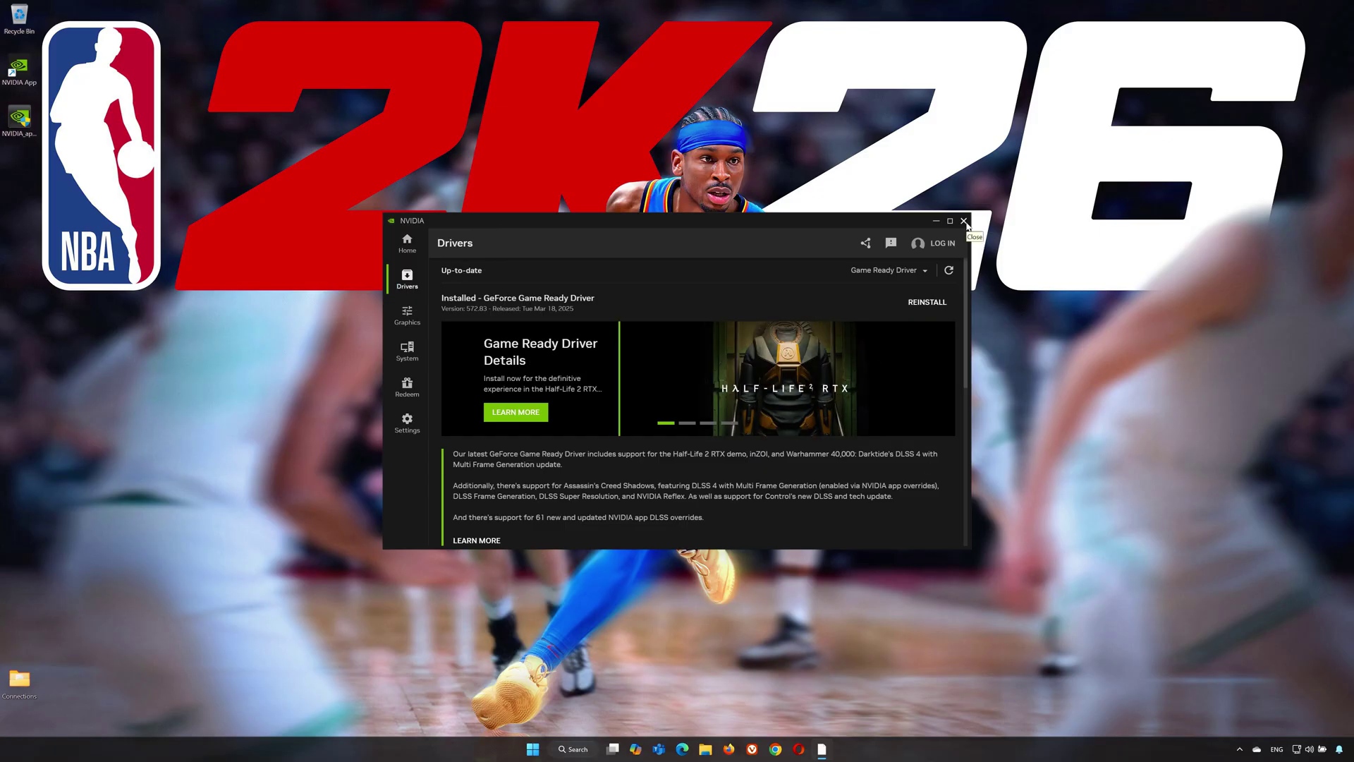
{"action": "left_click", "coordinate": [964, 221]}
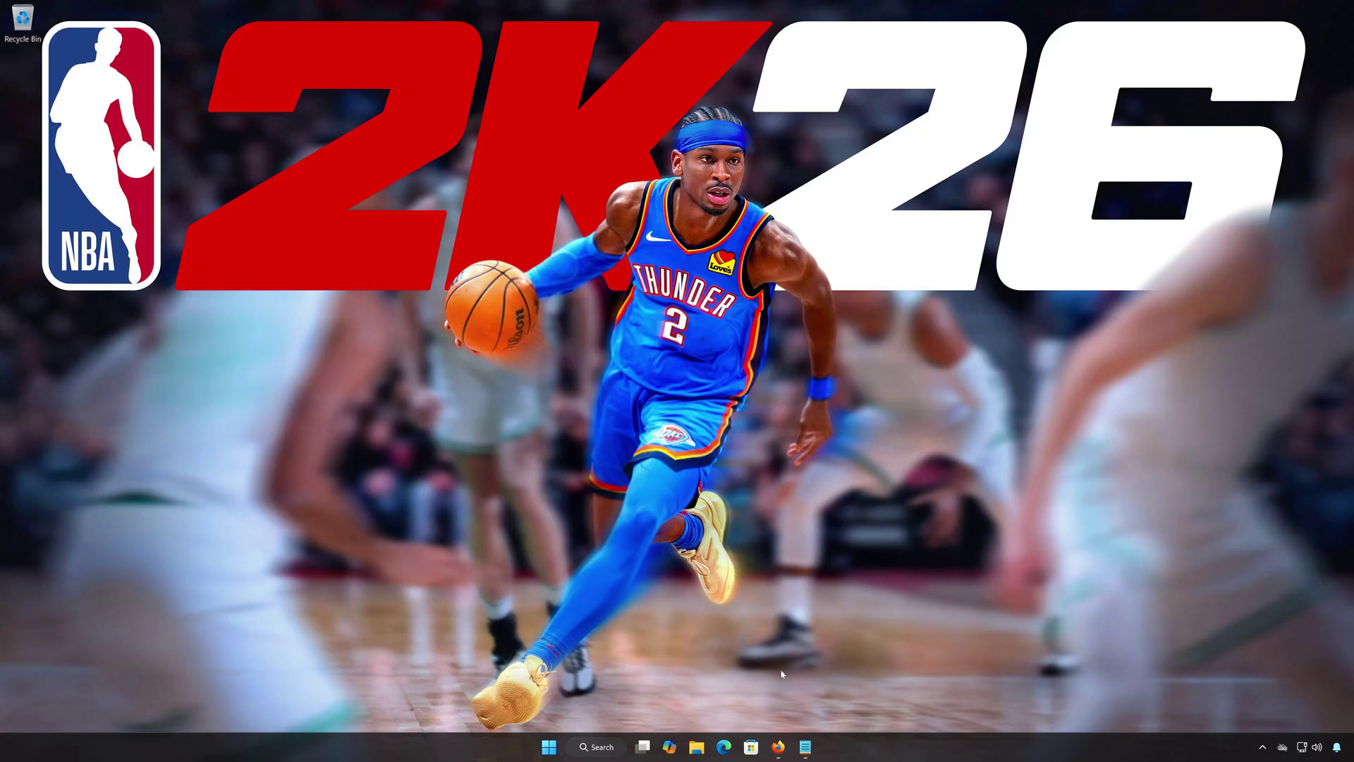
Switch to Firefox and open Microsoft's page of latest supported Visual C++ Redistributable downloads using the copied link
{"action": "left_click", "coordinate": [778, 746]}
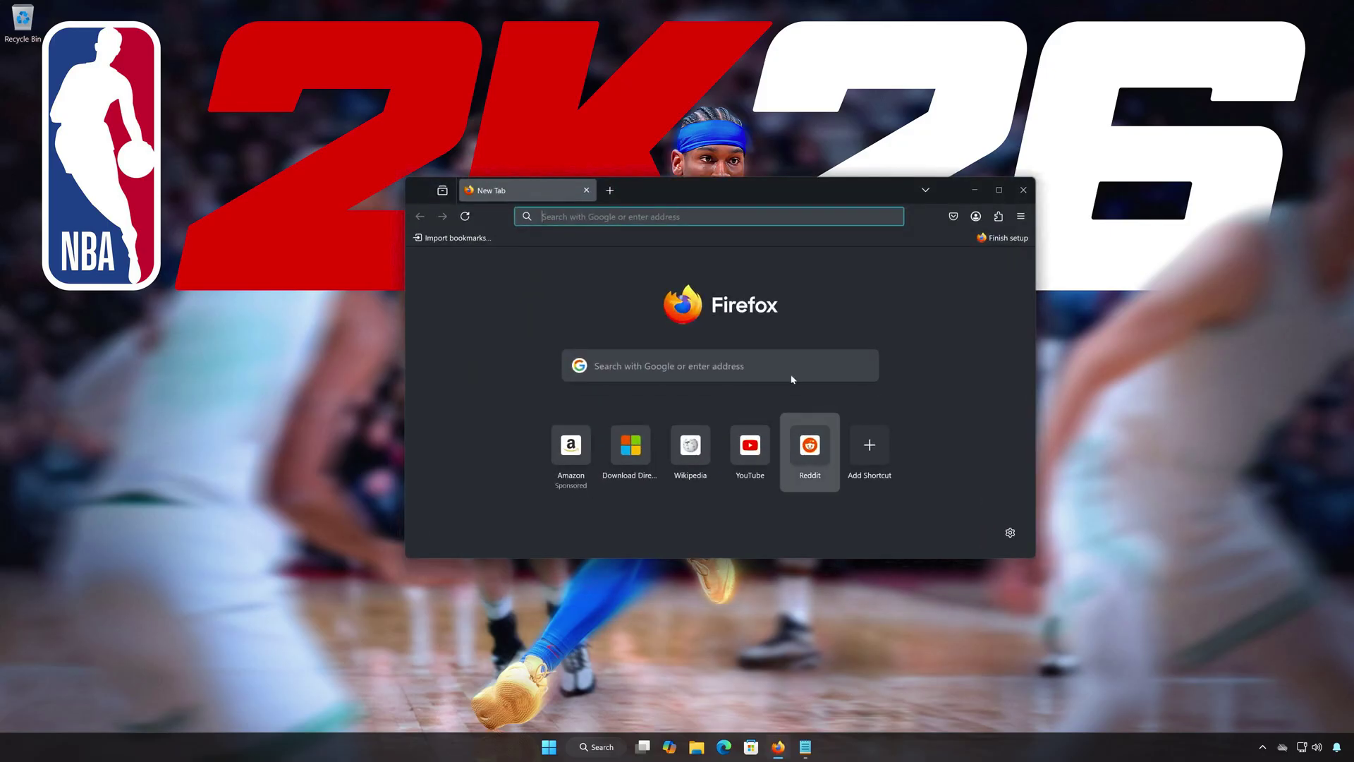
{"action": "right_click", "coordinate": [716, 224]}
{"action": "left_click", "coordinate": [740, 328]}
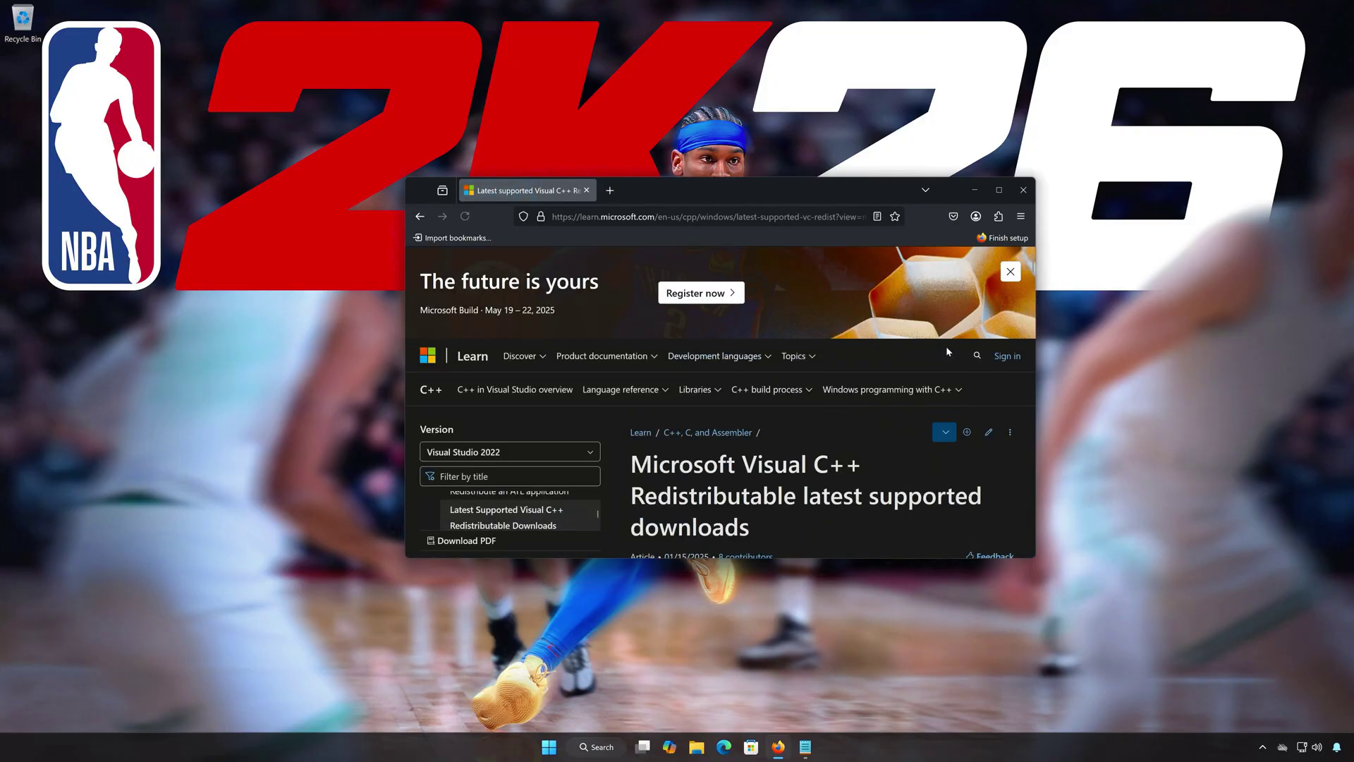
Download the X86 and X64 redistributables for Visual Studio 2015, 2017, 2019 and 2022, then close the browser
{"action": "scroll", "coordinate": [928, 369], "scroll_direction": "down", "scroll_amount": 2}
{"action": "scroll", "coordinate": [928, 369], "scroll_direction": "down", "scroll_amount": 10}
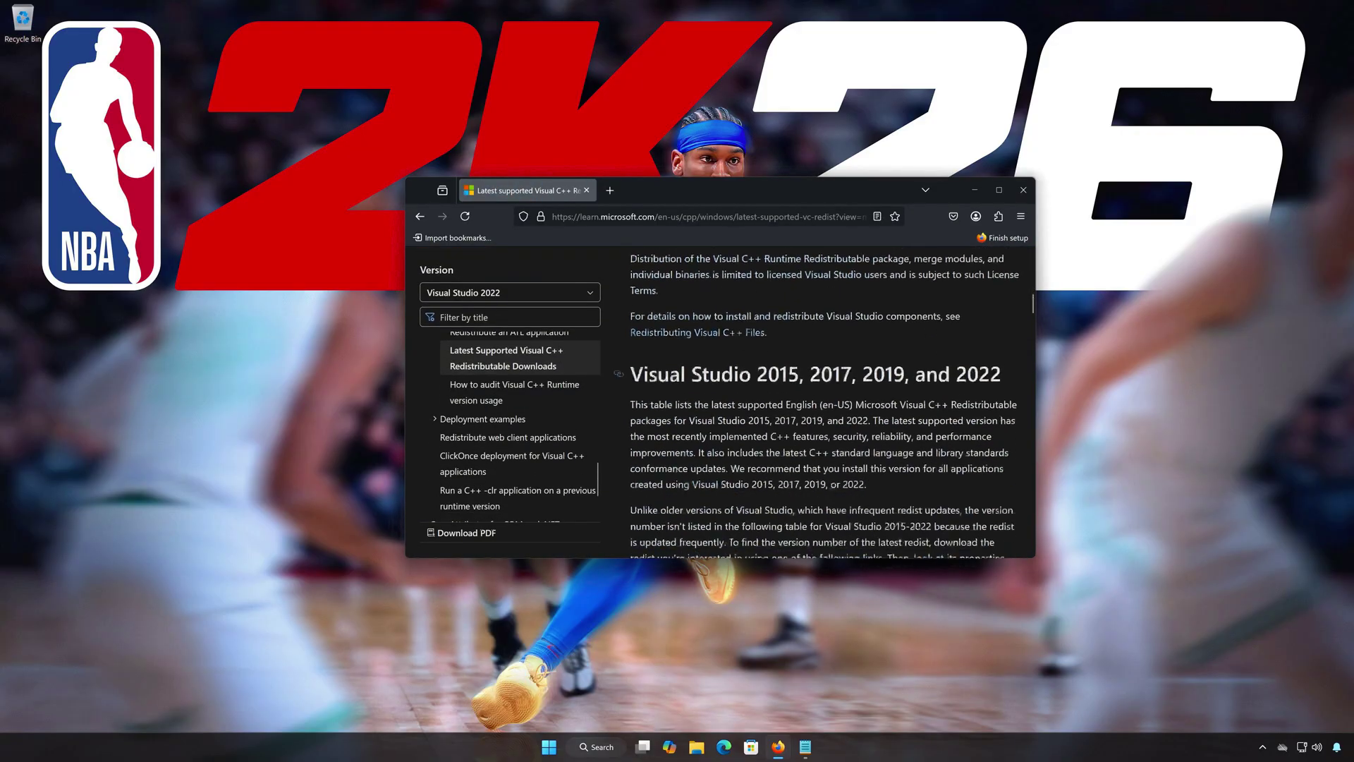
{"action": "scroll", "coordinate": [928, 370], "scroll_direction": "down", "scroll_amount": 5}
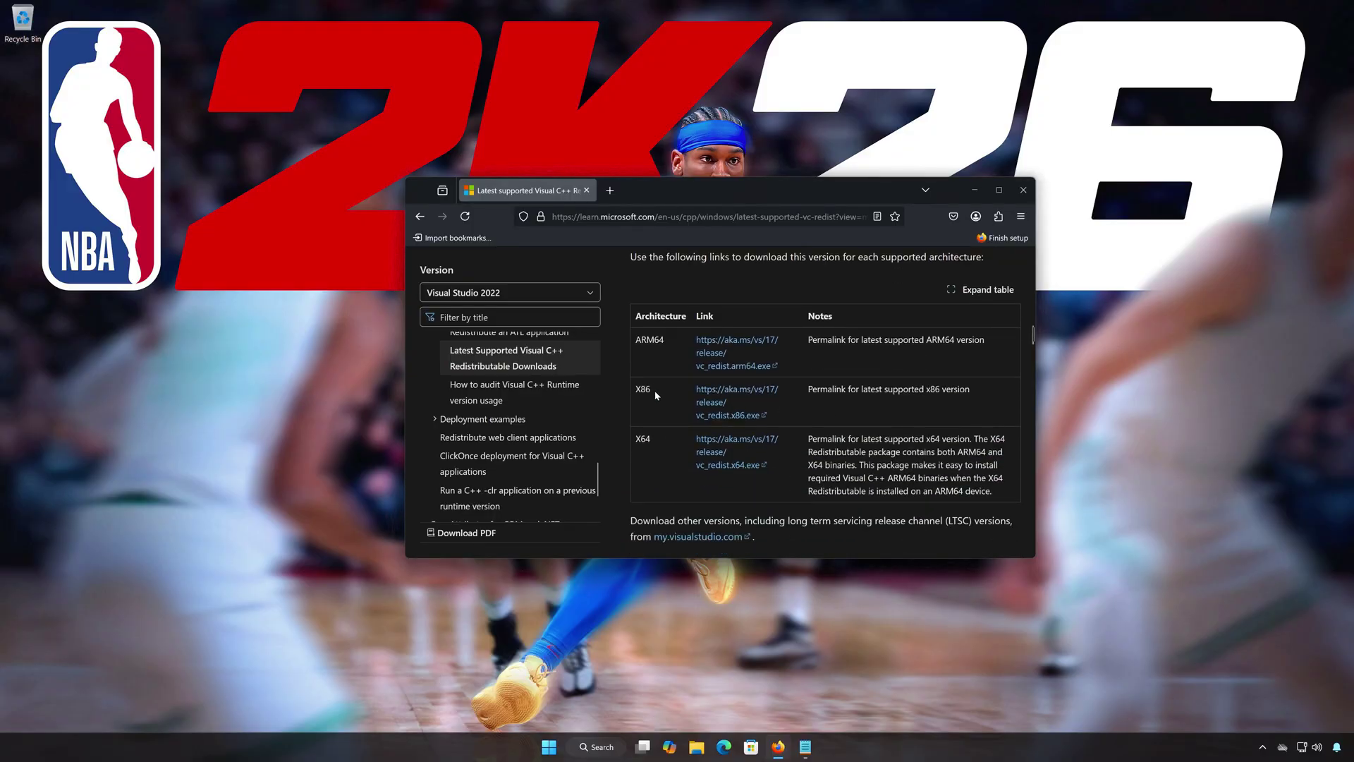
{"action": "left_click", "coordinate": [709, 395]}
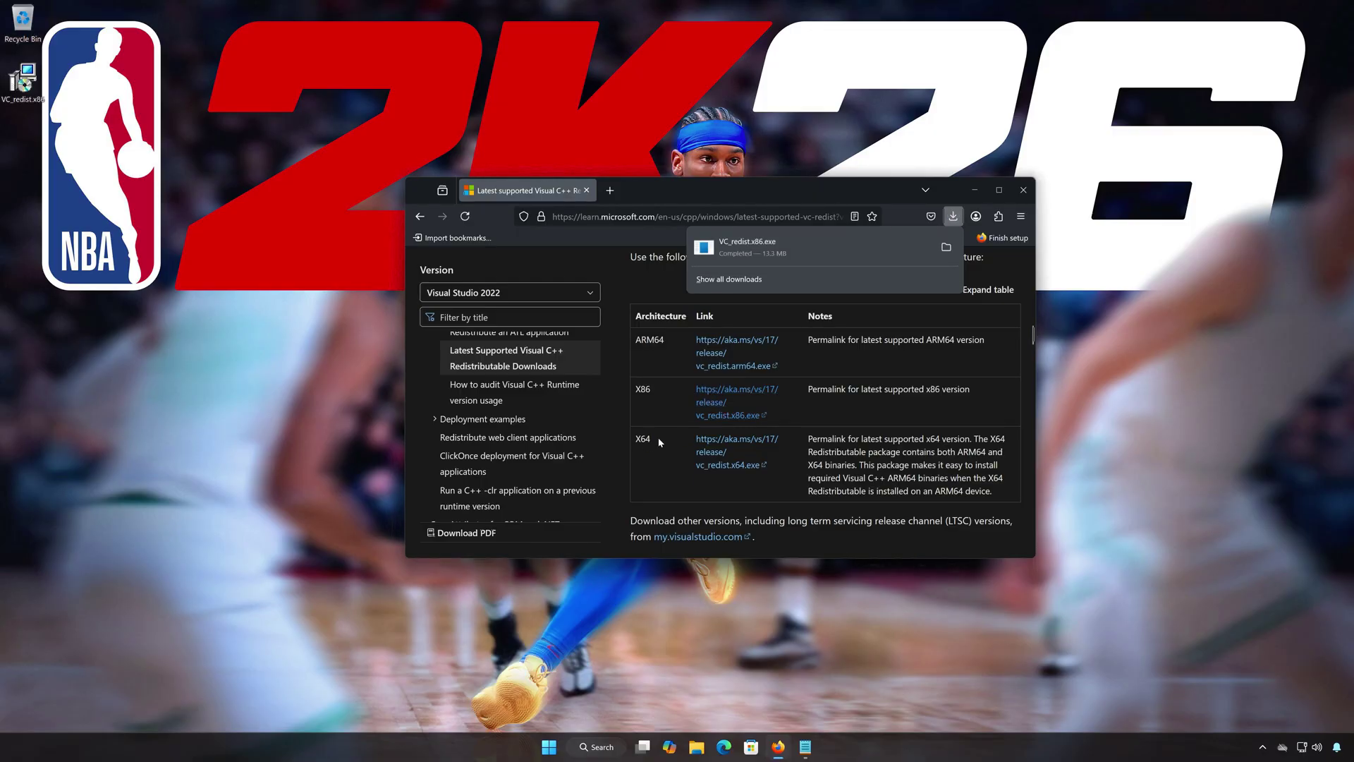
{"action": "left_click", "coordinate": [709, 453]}
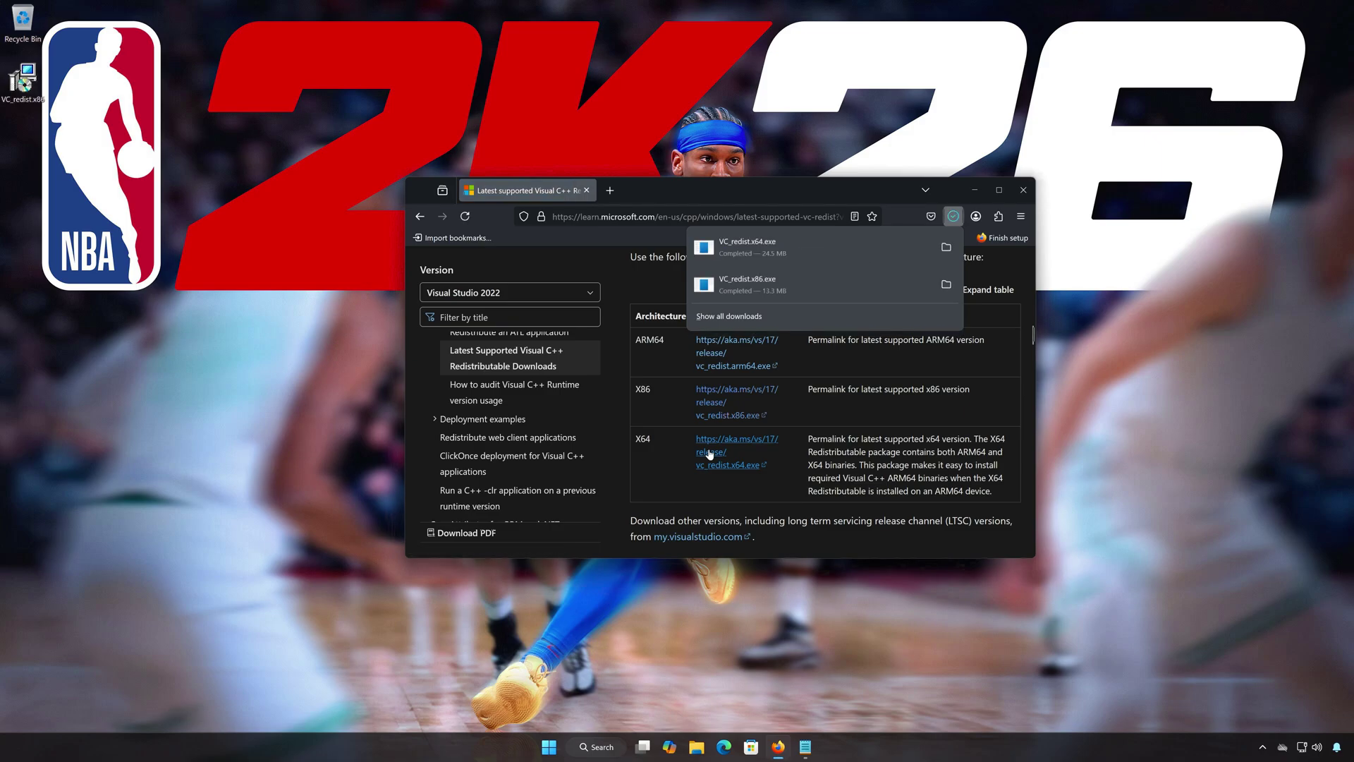
{"action": "left_click", "coordinate": [1024, 190]}
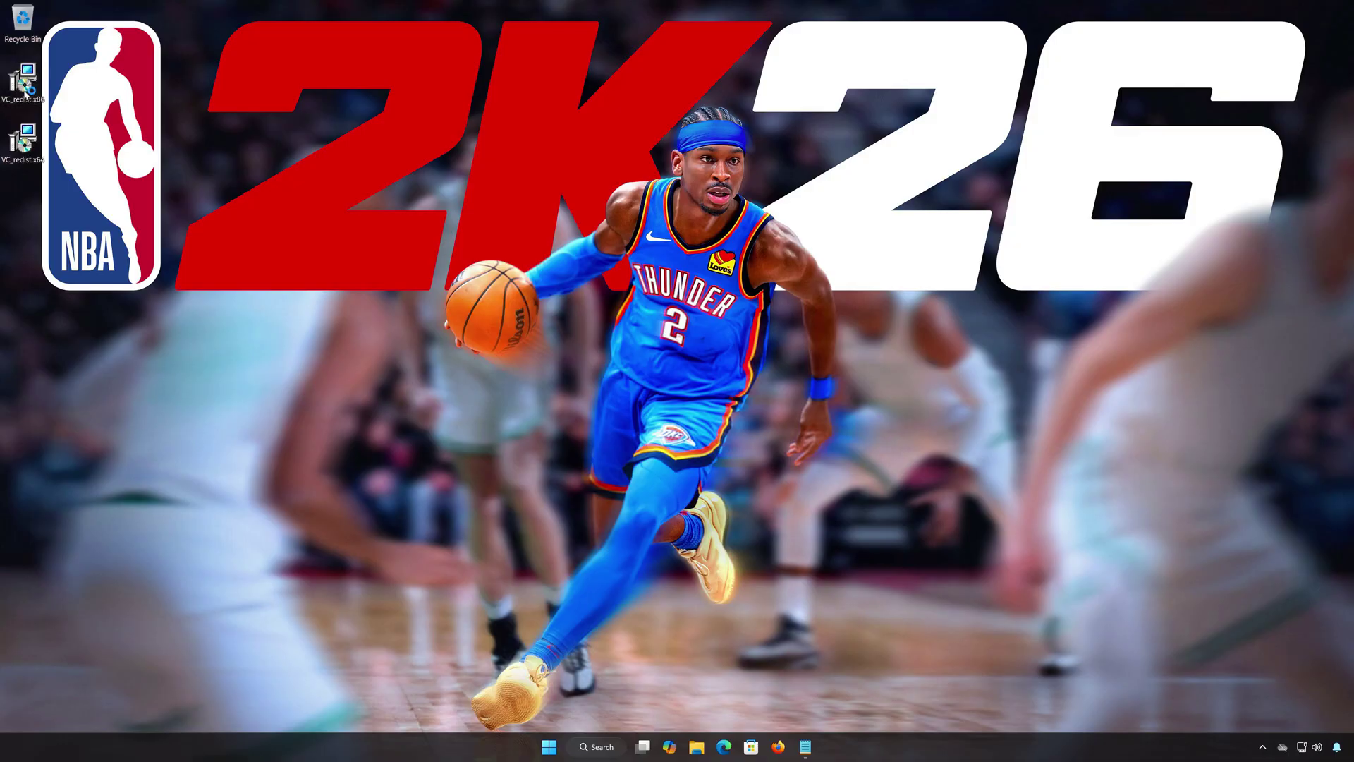
Install the Visual C++ 2015-2022 Redistributable (x86), accepting the license terms and granting it permission, and close the setup
{"action": "left_click", "coordinate": [543, 420]}
{"action": "left_click", "coordinate": [747, 438]}
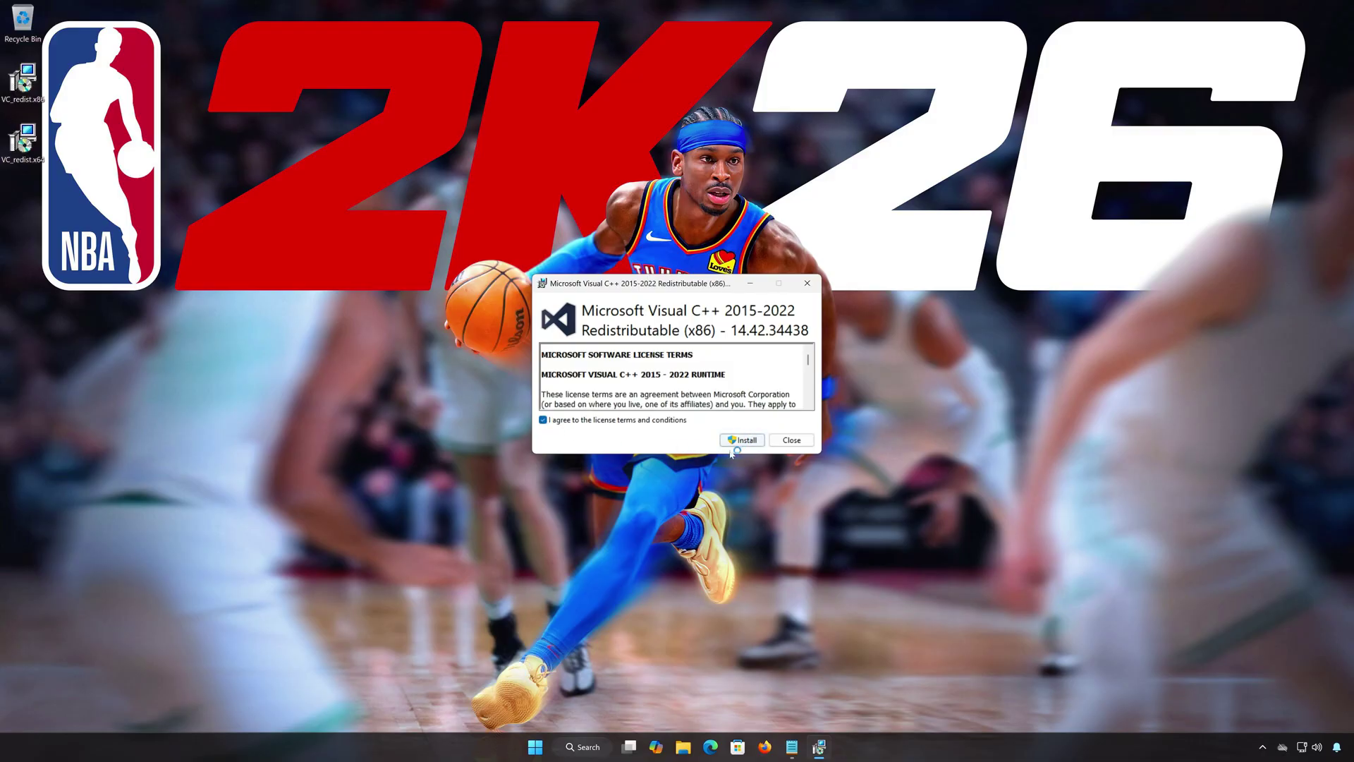
{"action": "left_click", "coordinate": [740, 440]}
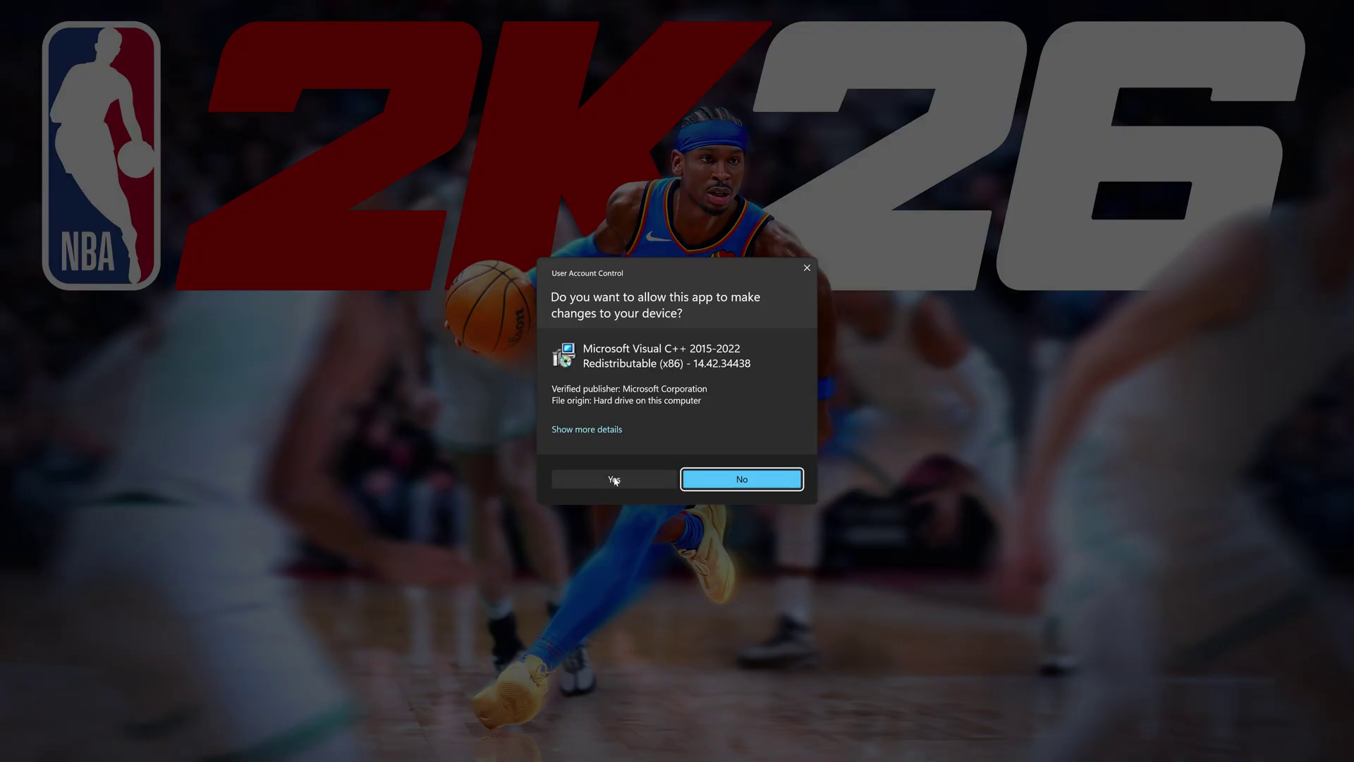
{"action": "left_click", "coordinate": [614, 480]}
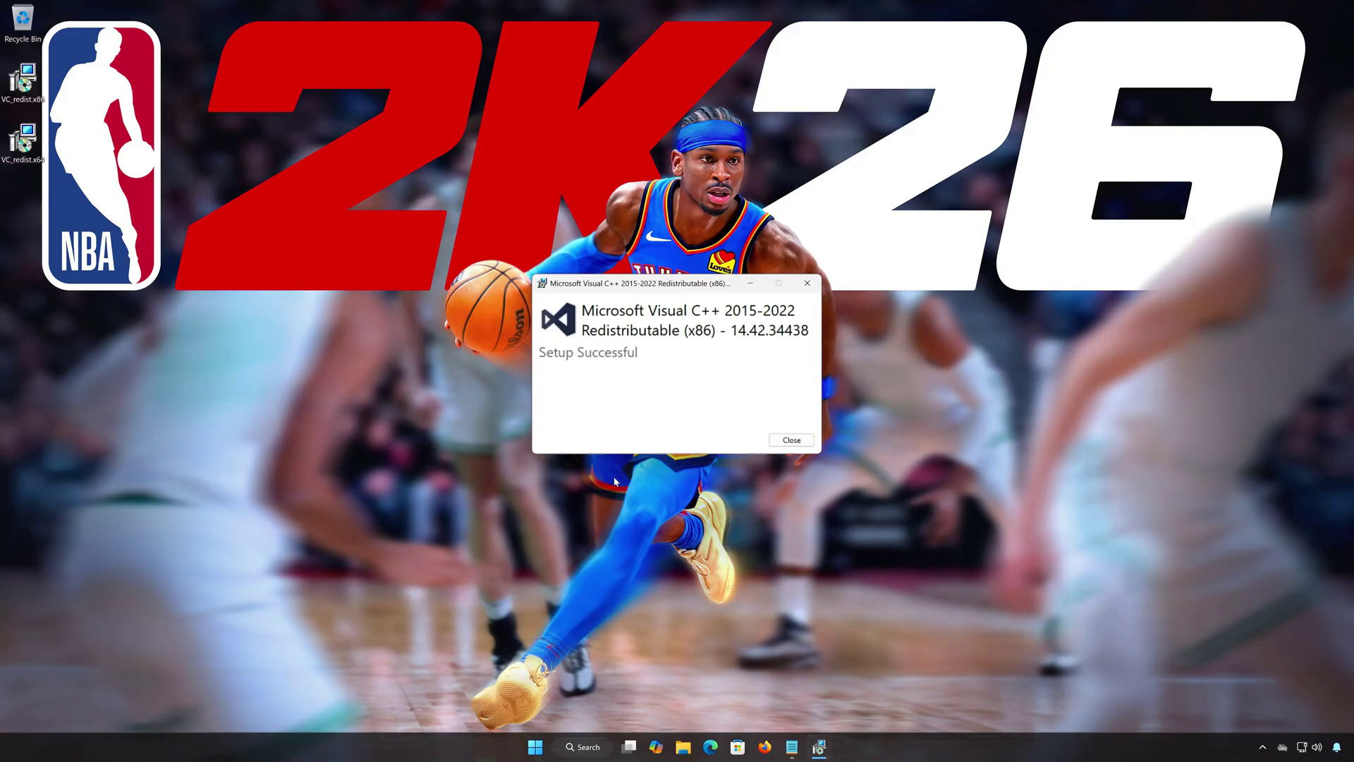
{"action": "left_click", "coordinate": [792, 440]}
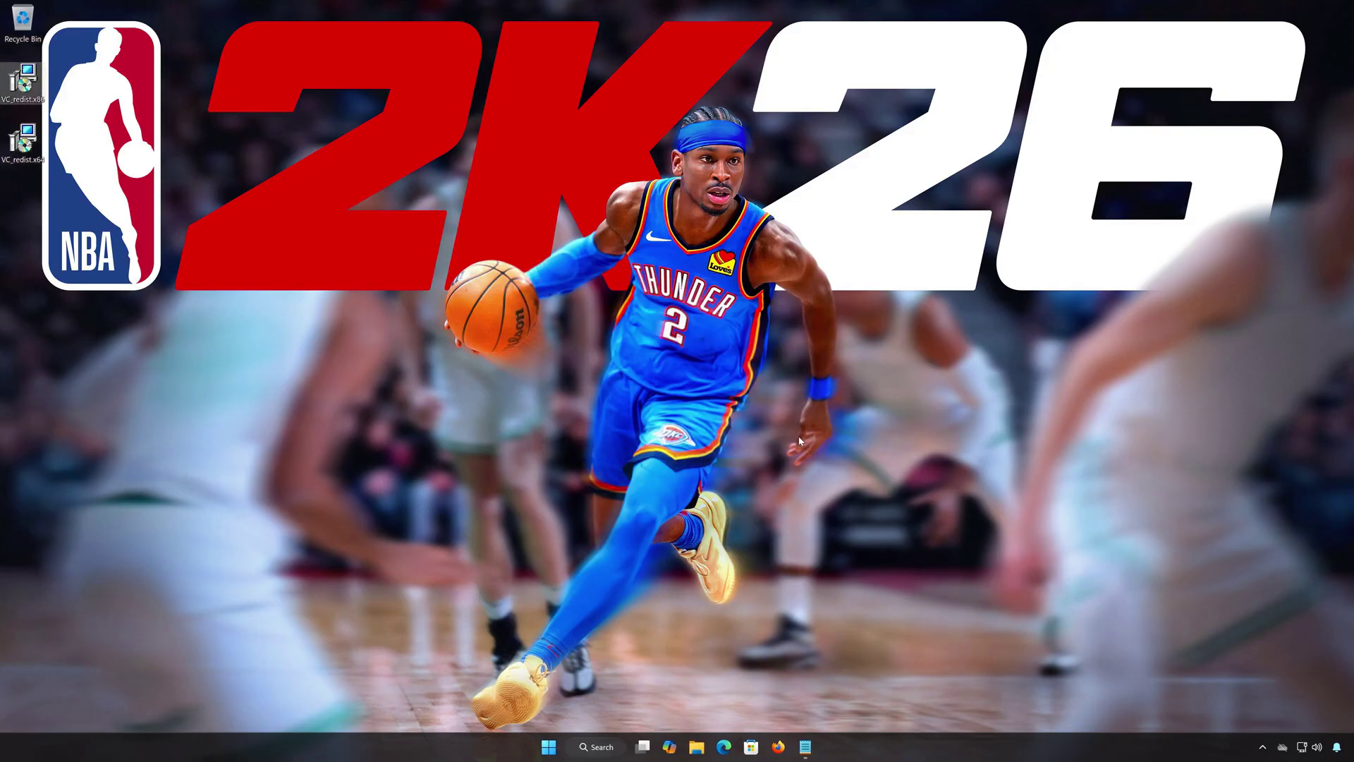
Run the x64 Visual C++ 2015-2022 Redistributable installer from the desktop, accept its license terms, allow the changes and close the setup
{"action": "left_click", "coordinate": [28, 146]}
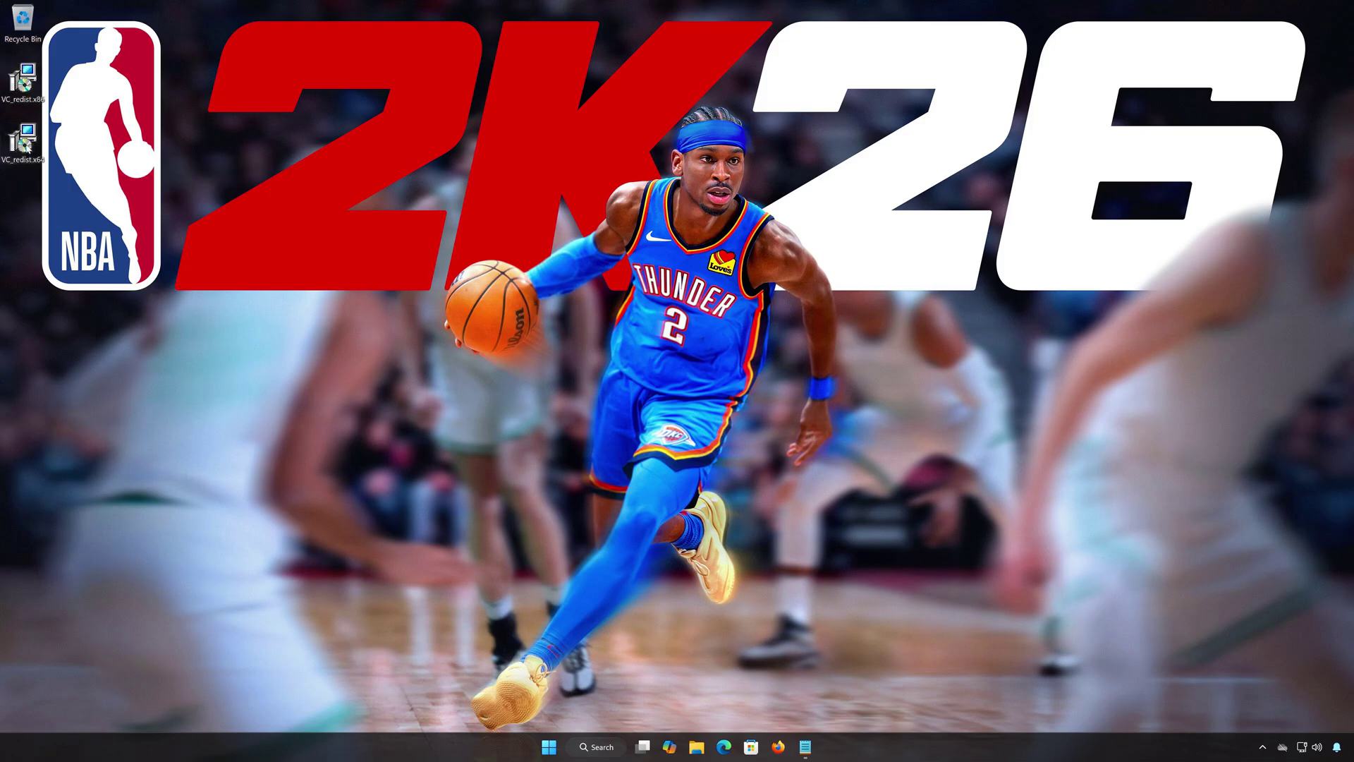
{"action": "double_click", "coordinate": [28, 146]}
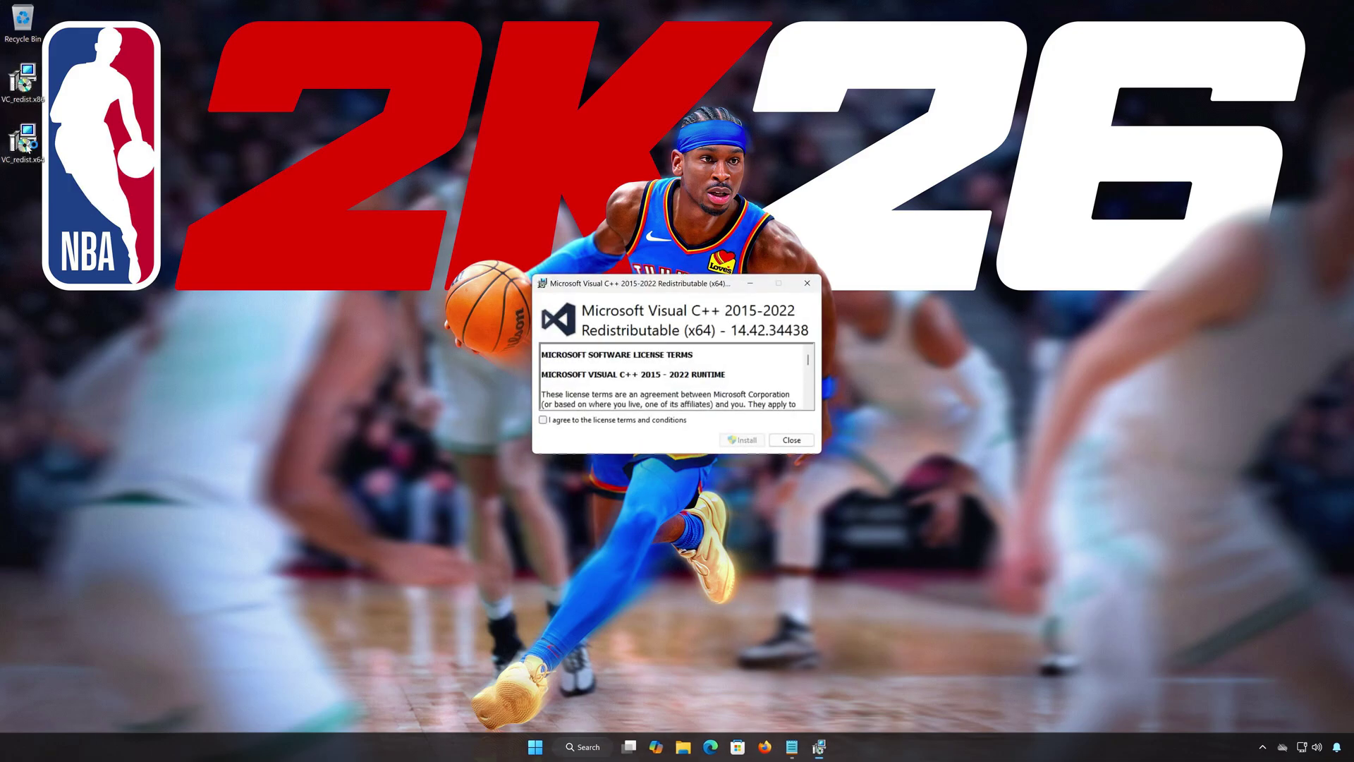
{"action": "left_click", "coordinate": [543, 419]}
{"action": "left_click", "coordinate": [746, 442]}
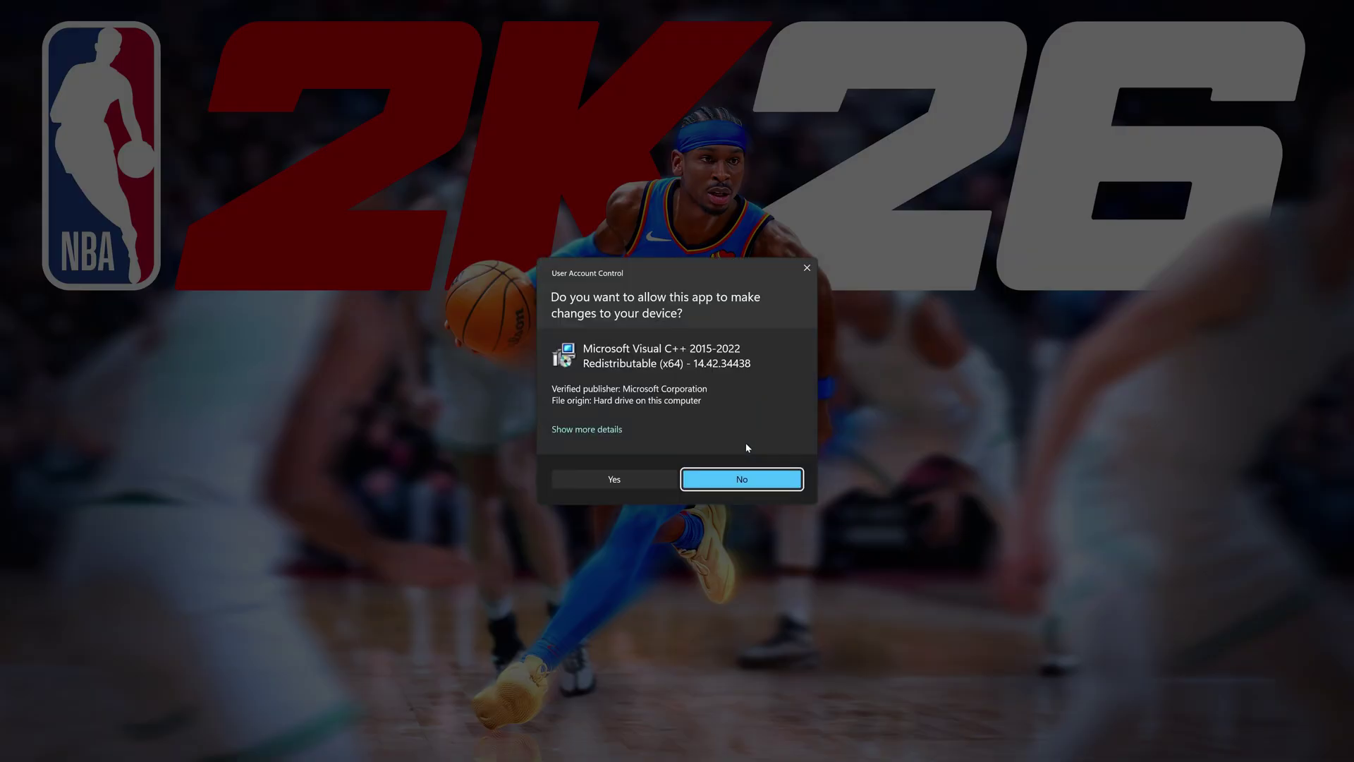
{"action": "left_click", "coordinate": [613, 480]}
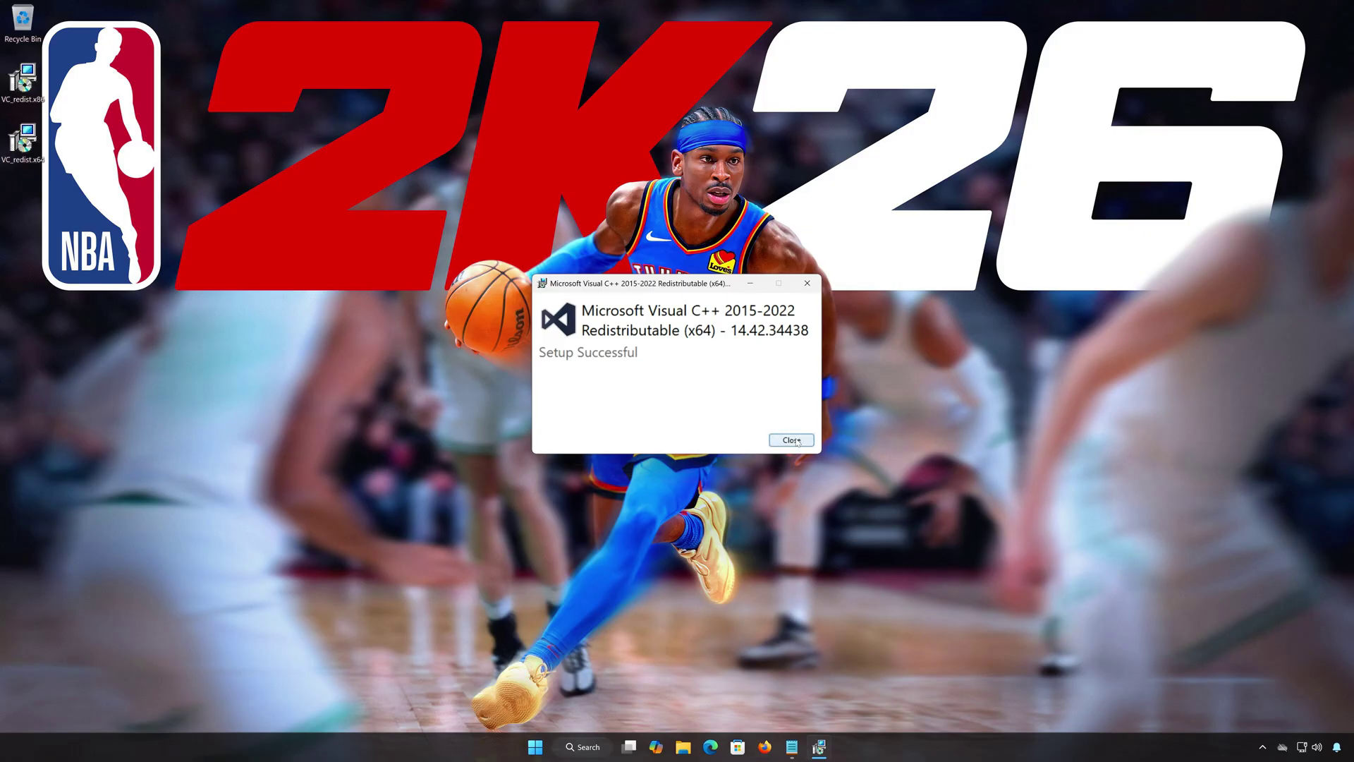
{"action": "left_click", "coordinate": [790, 441]}
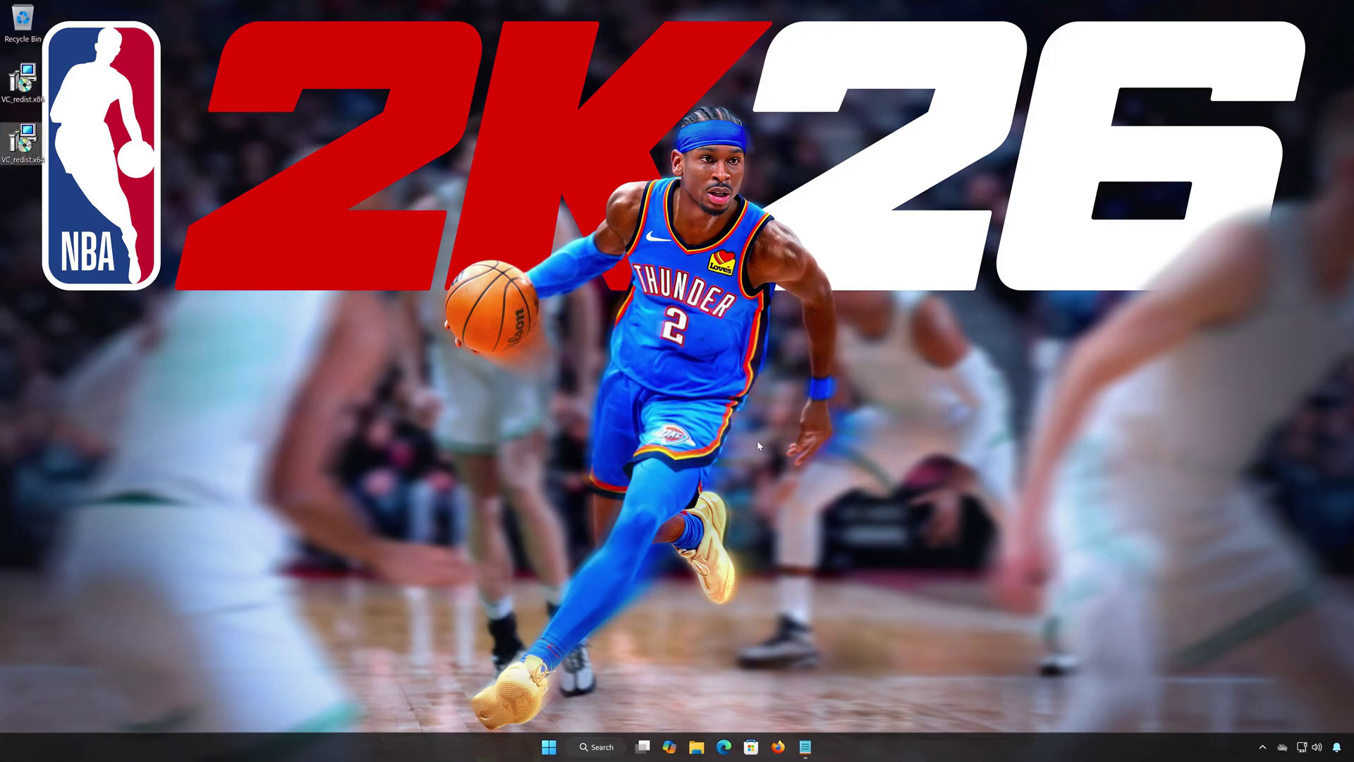
Restart the PC after installing both Visual C++ redistributables
{"action": "left_click", "coordinate": [553, 746]}
{"action": "left_click", "coordinate": [827, 707]}
{"action": "left_click", "coordinate": [827, 679]}
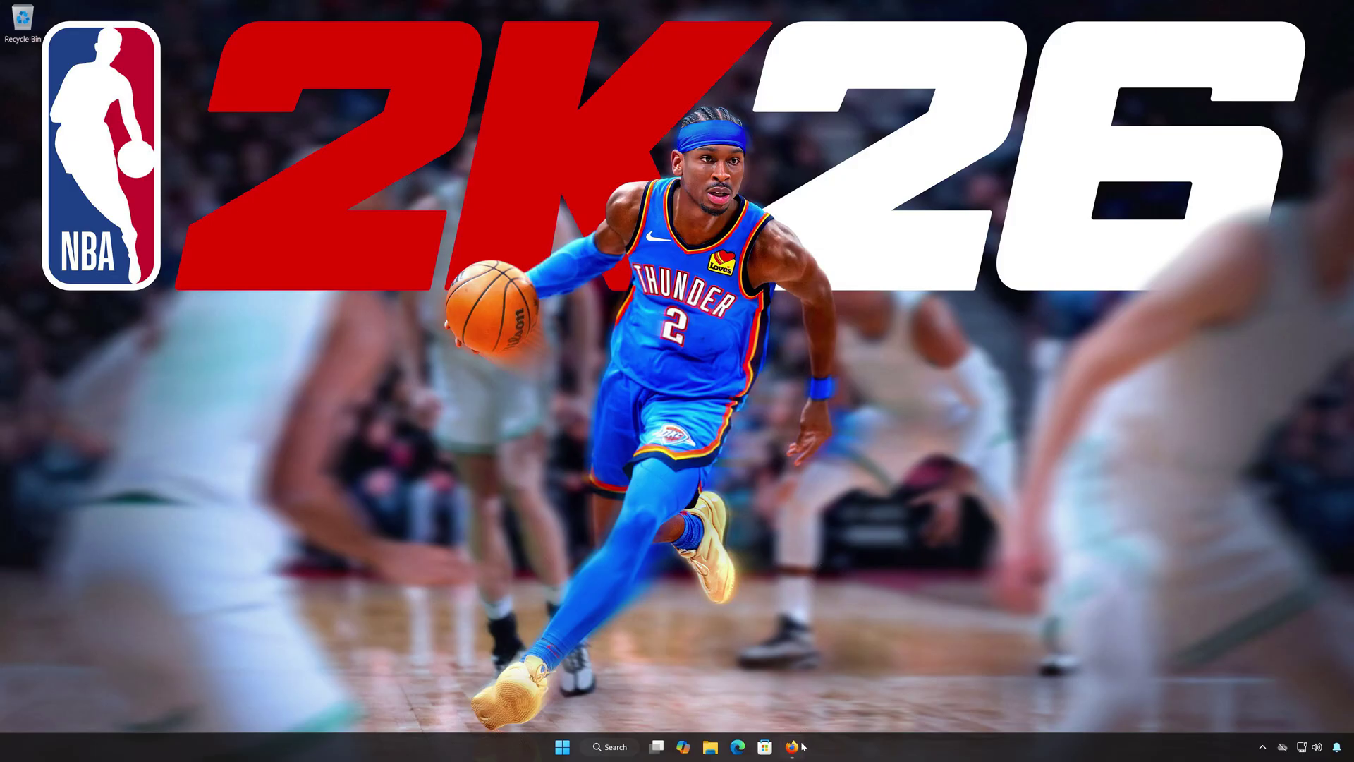
Switch to Firefox and open Microsoft's DirectX Software Development Kit download page using the copied link
{"action": "left_click", "coordinate": [800, 747]}
{"action": "right_click", "coordinate": [620, 189]}
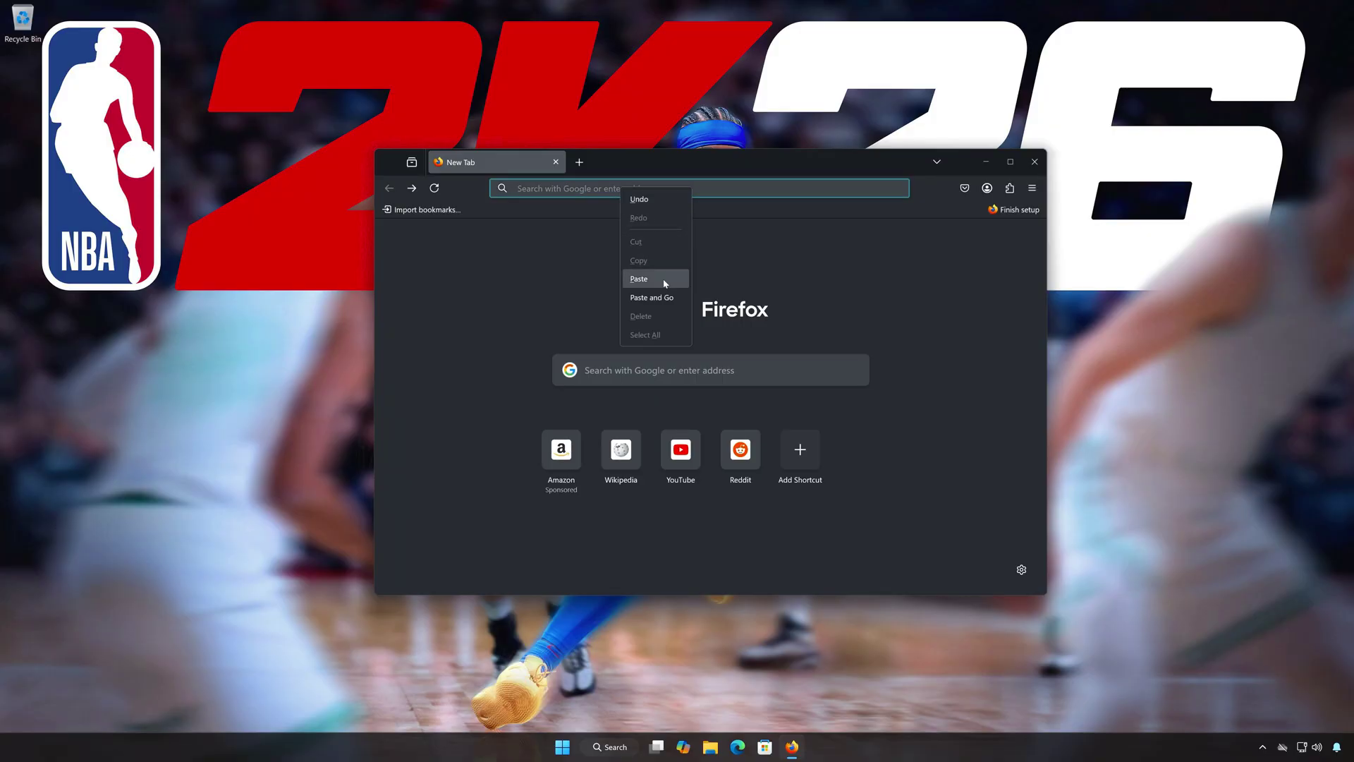
{"action": "left_click", "coordinate": [678, 305]}
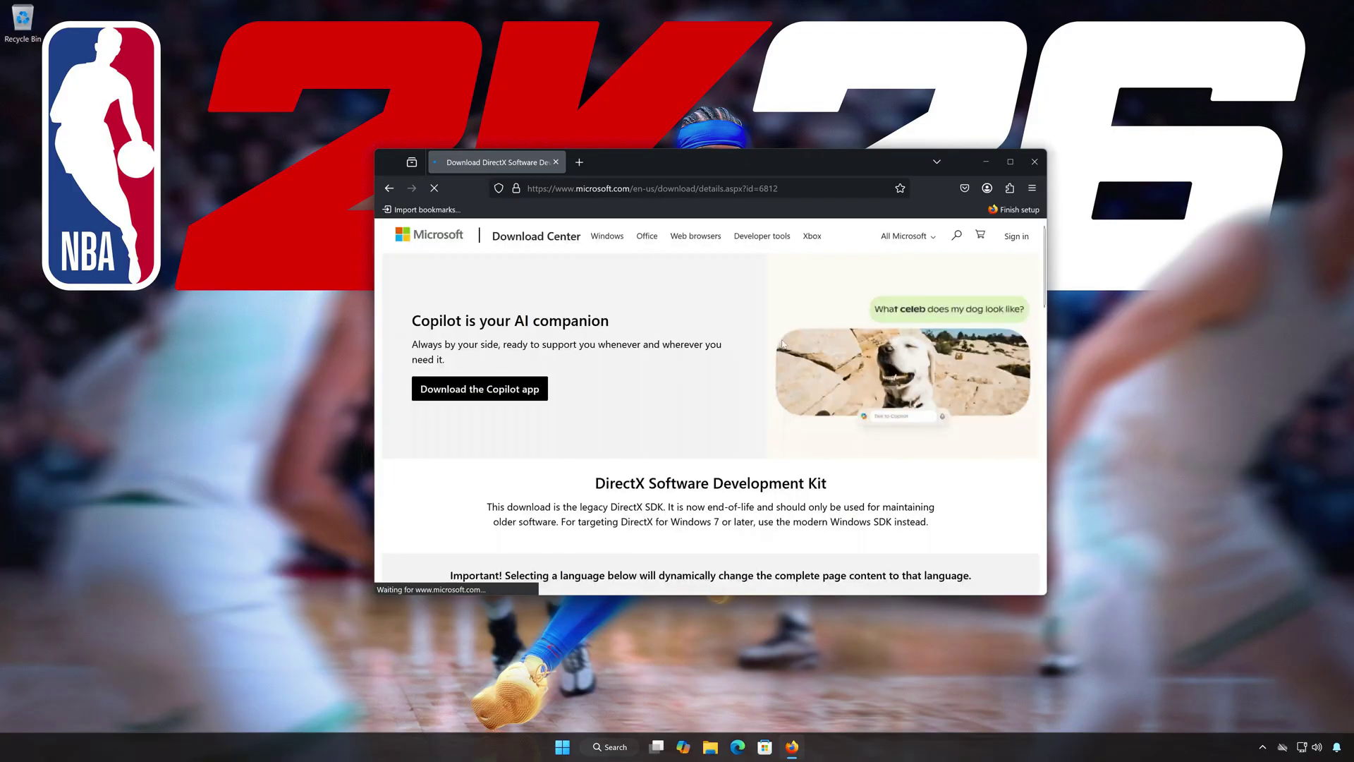
Download the DirectX Software Development Kit installer from the Microsoft page, then close the browser
{"action": "scroll", "coordinate": [780, 350], "scroll_direction": "down", "scroll_amount": 5}
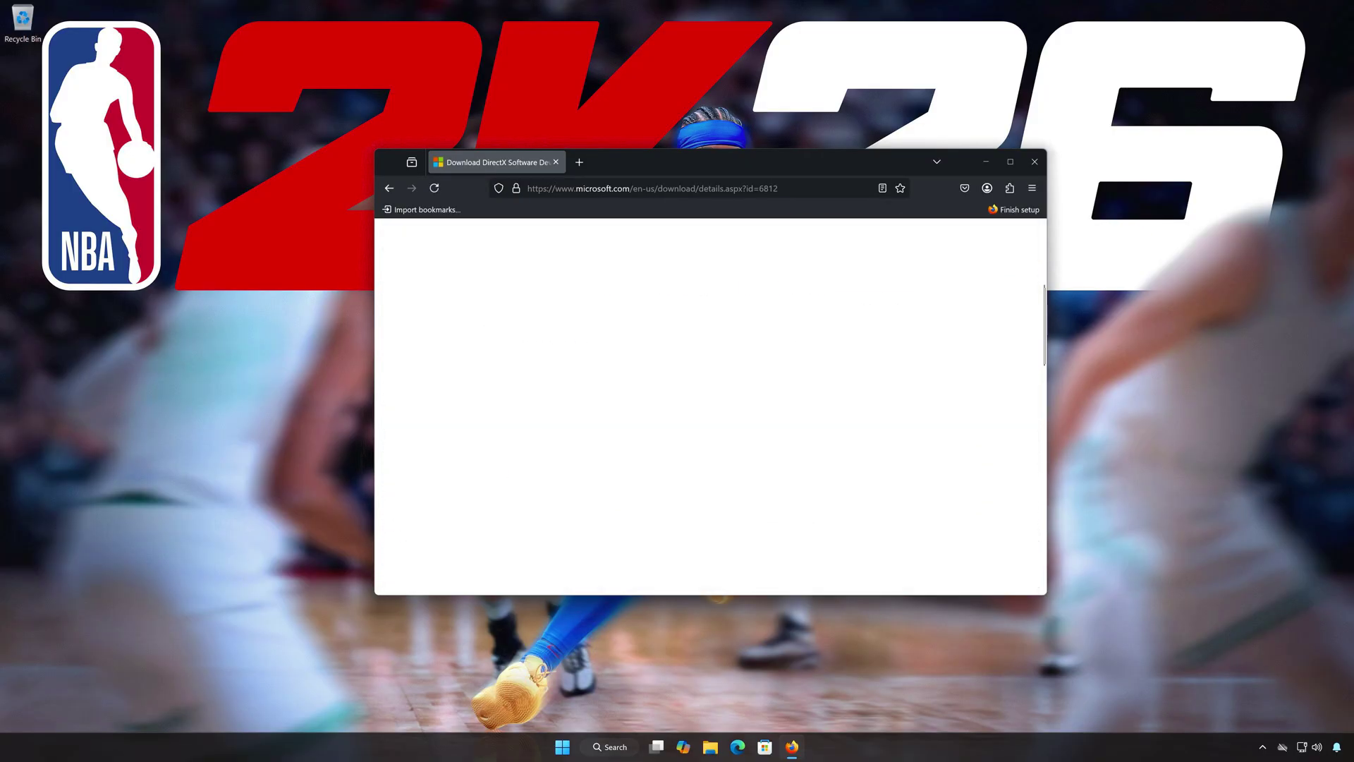
{"action": "scroll", "coordinate": [780, 395], "scroll_direction": "down", "scroll_amount": 2}
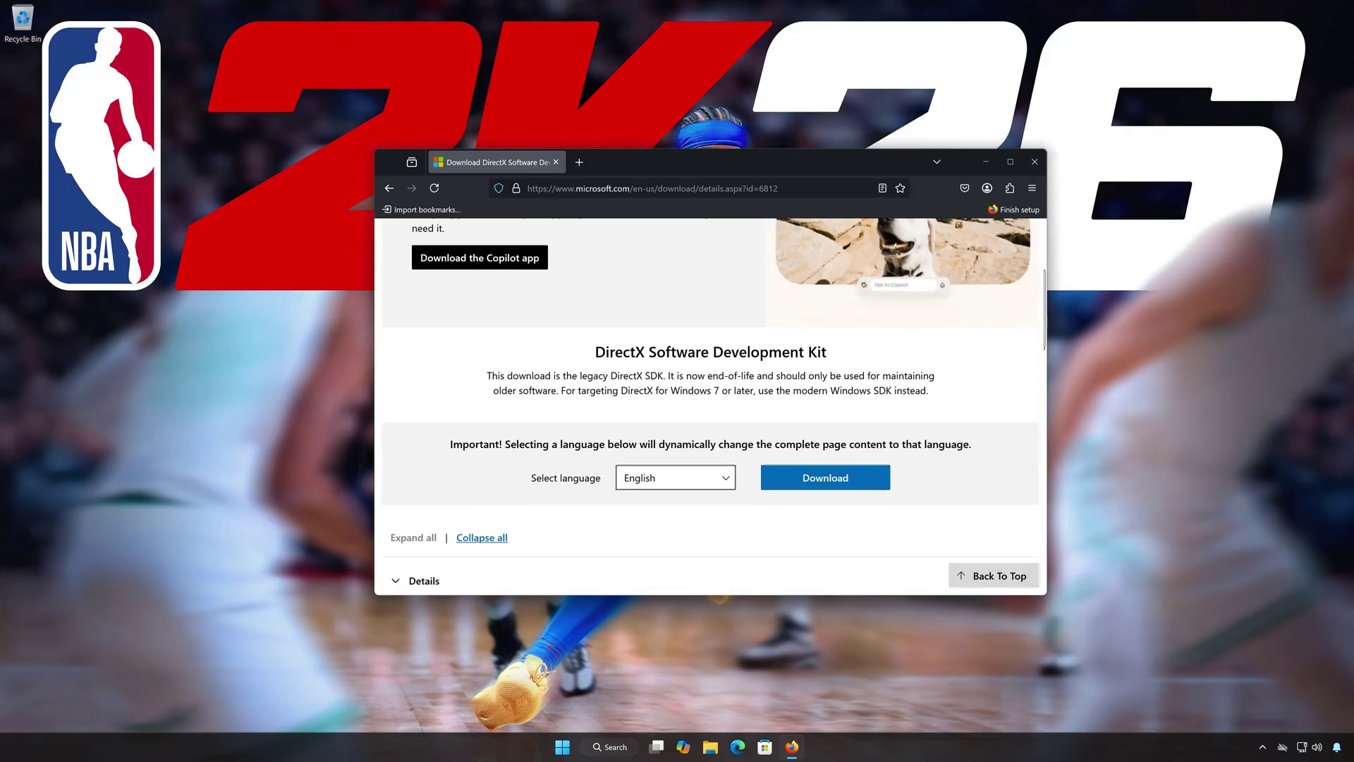
{"action": "left_click", "coordinate": [826, 485]}
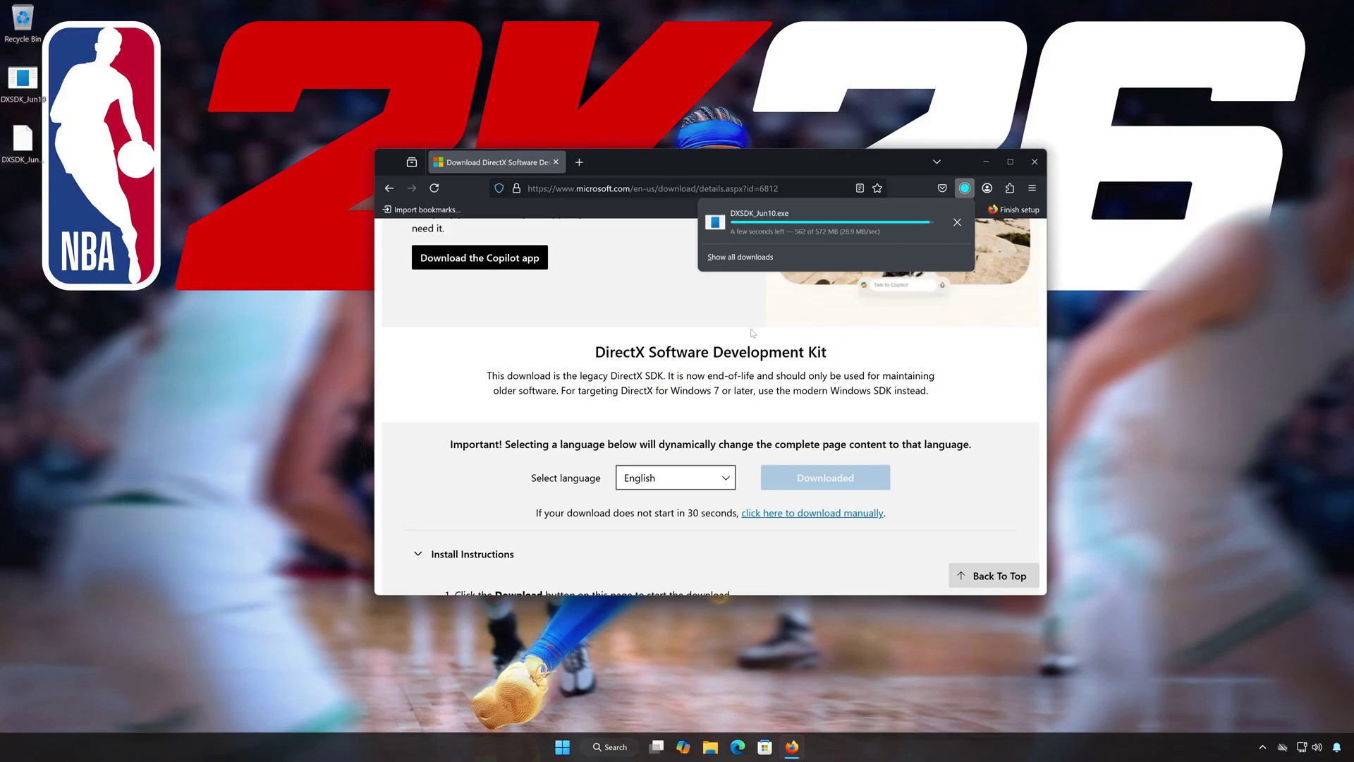
{"action": "left_click", "coordinate": [1034, 165]}
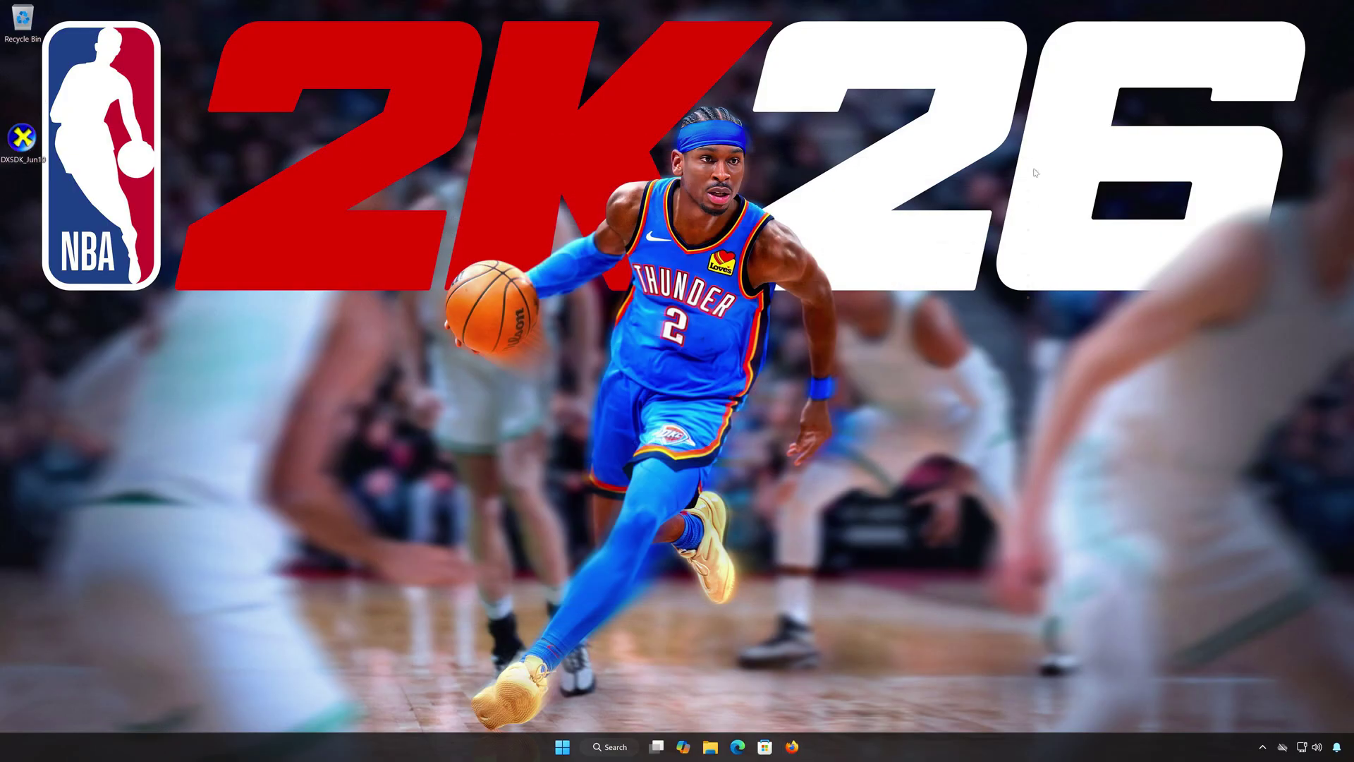
Launch the downloaded DXSDK_Jun10 installer with permission to make changes and accept the DirectX SDK license agreement
{"action": "double_click", "coordinate": [29, 139]}
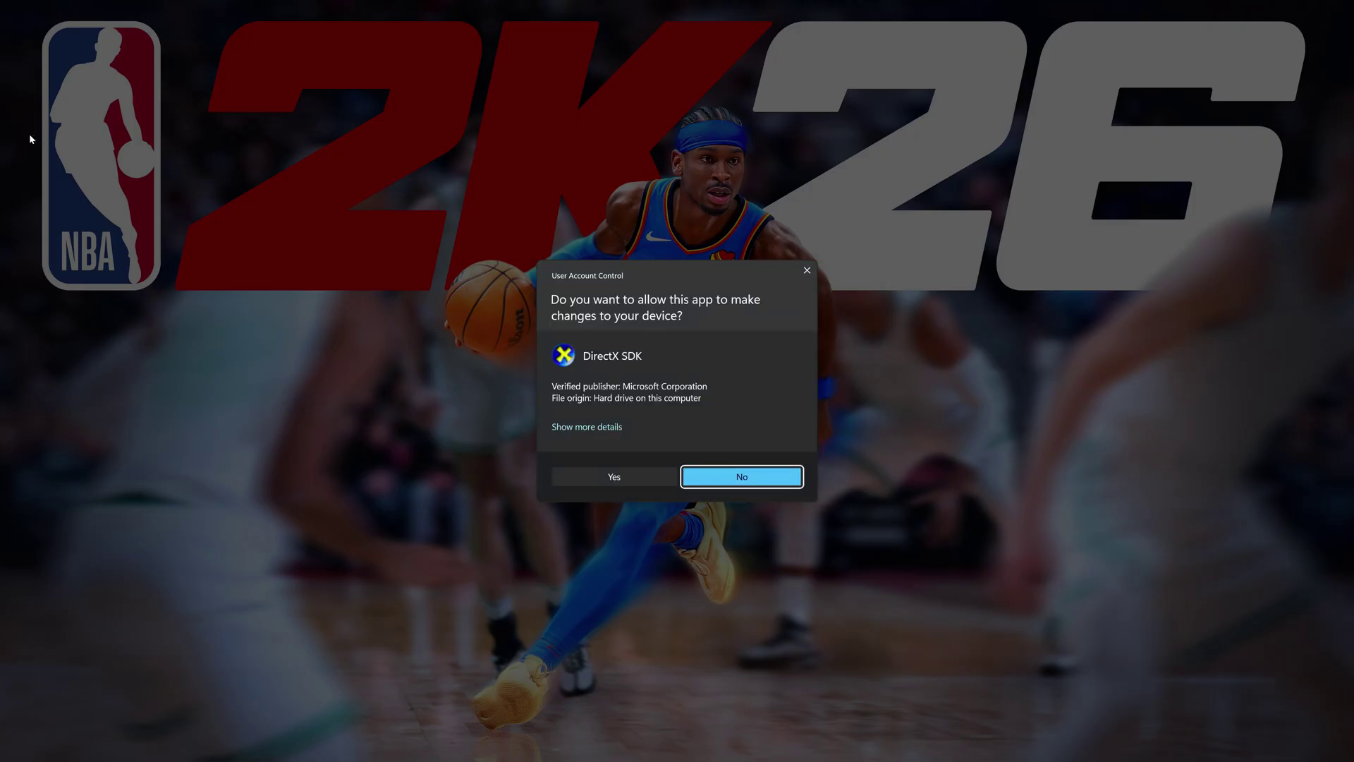
{"action": "left_click", "coordinate": [614, 478]}
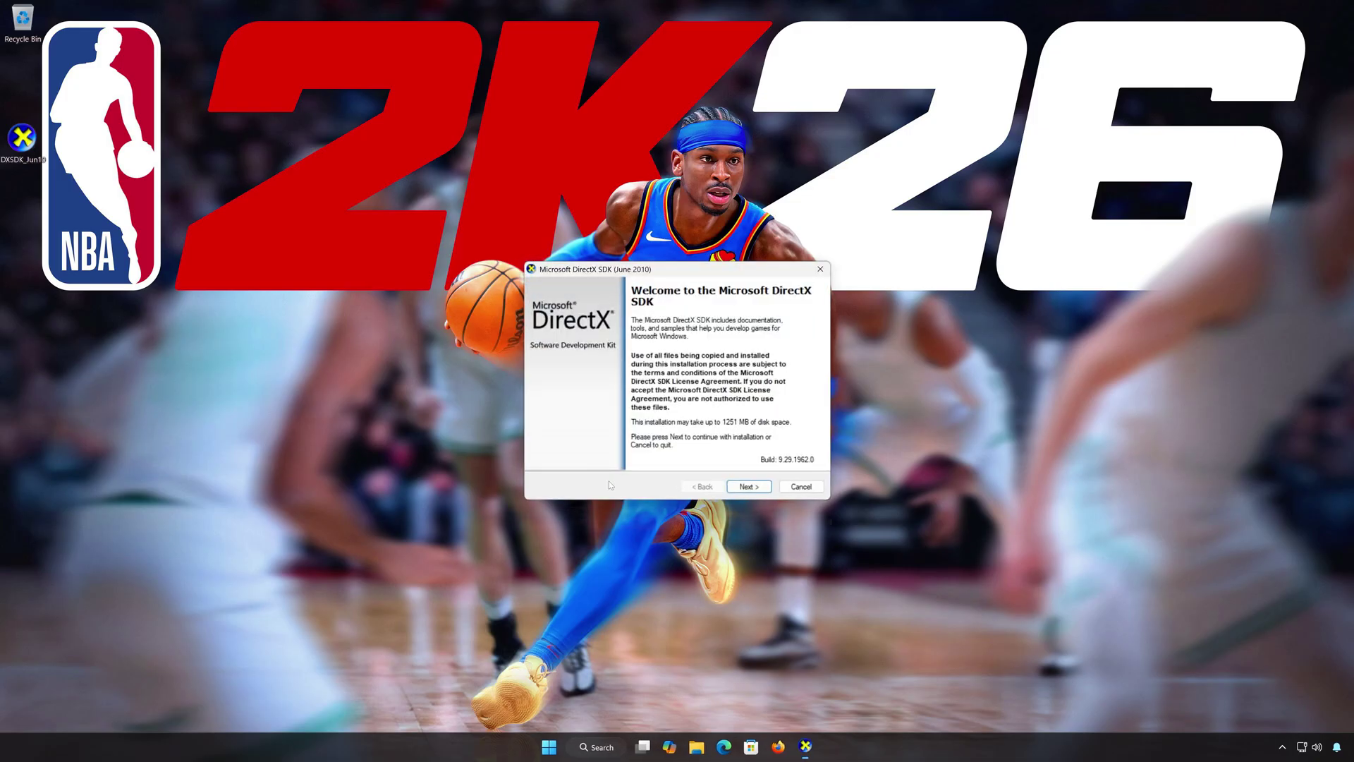
{"action": "left_click", "coordinate": [753, 489]}
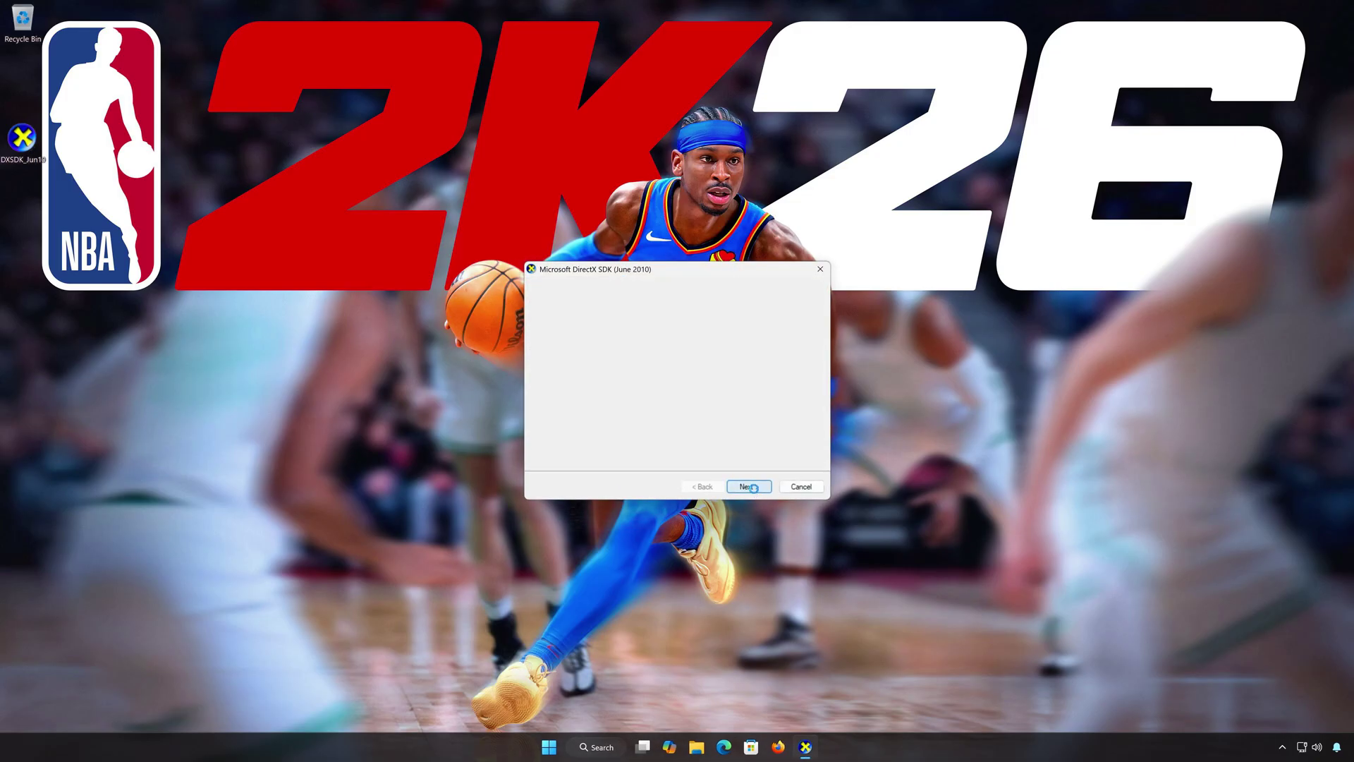
{"action": "left_click", "coordinate": [538, 450]}
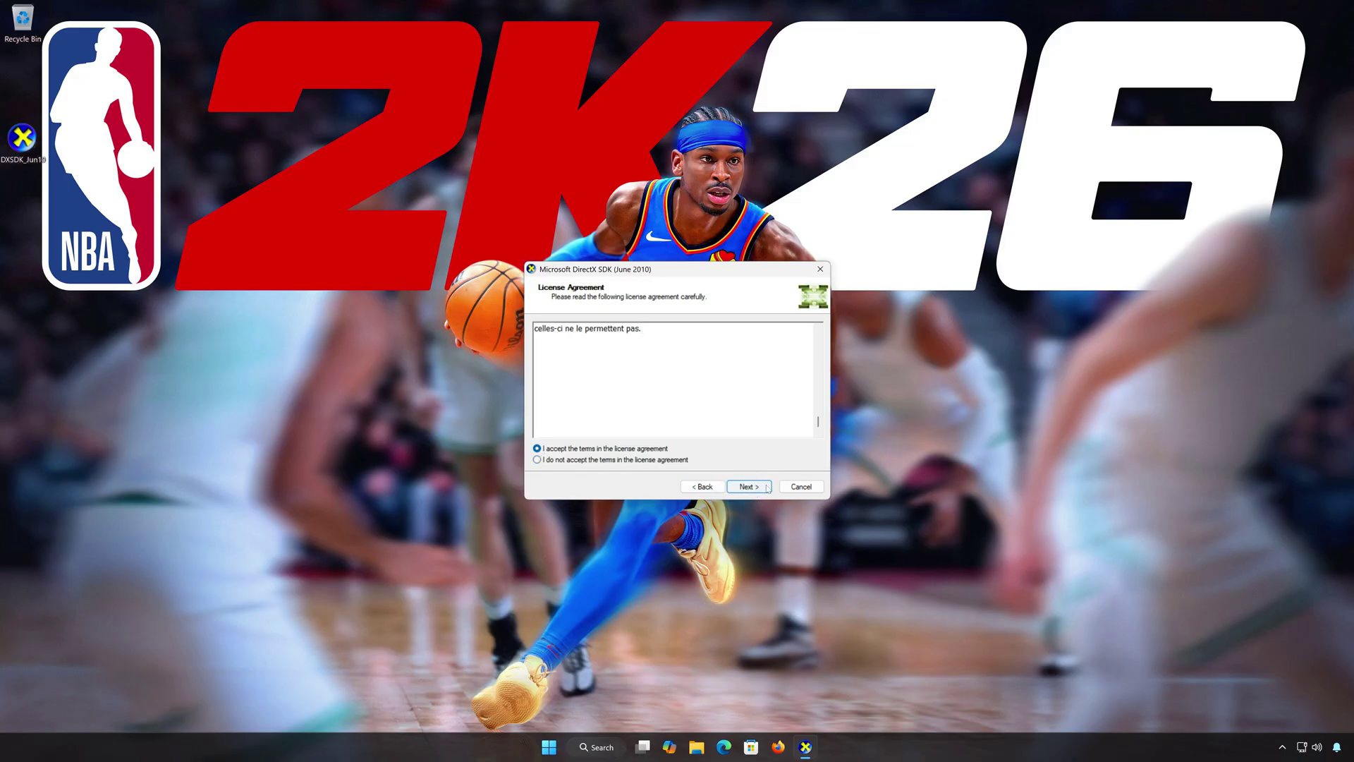
{"action": "left_click", "coordinate": [768, 488]}
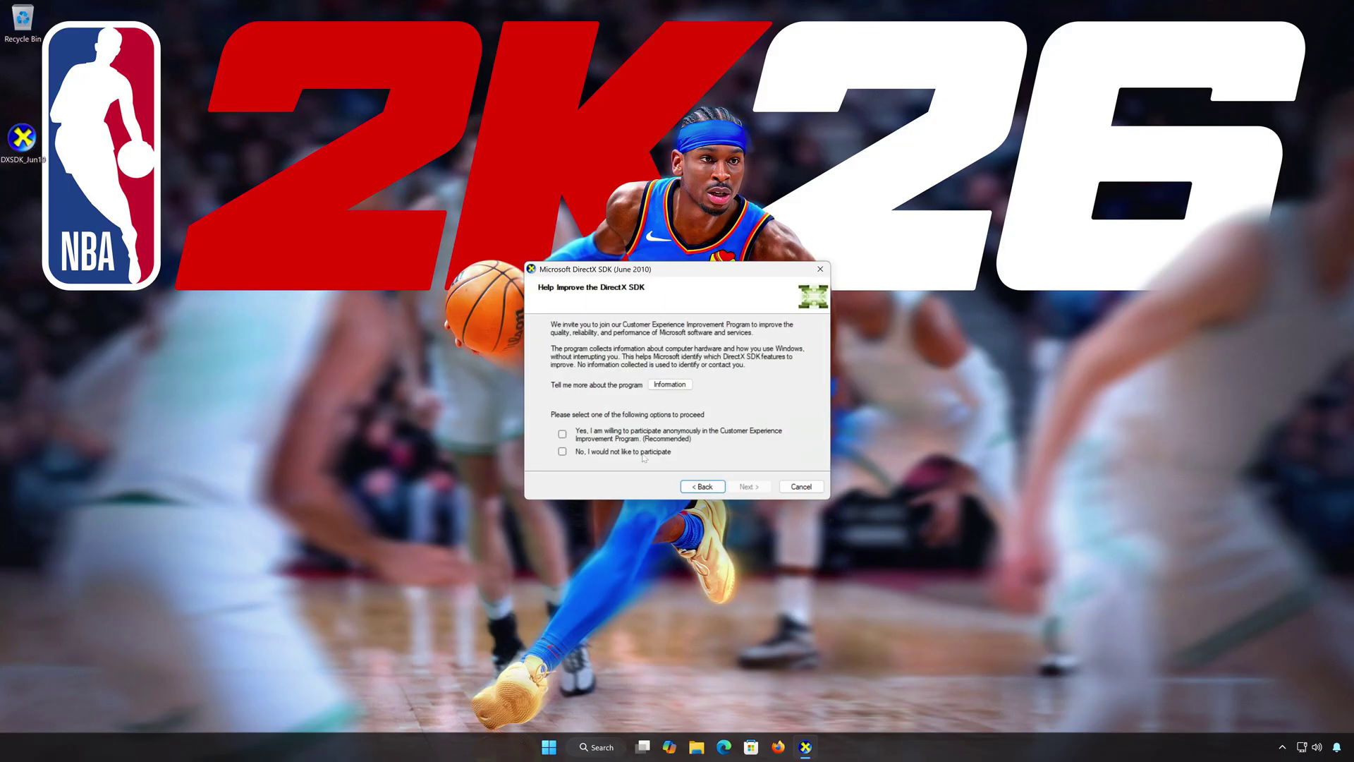
Decline the Customer Experience Improvement Program and install the DirectX SDK with the default folder and features, finishing the setup
{"action": "left_click", "coordinate": [563, 452]}
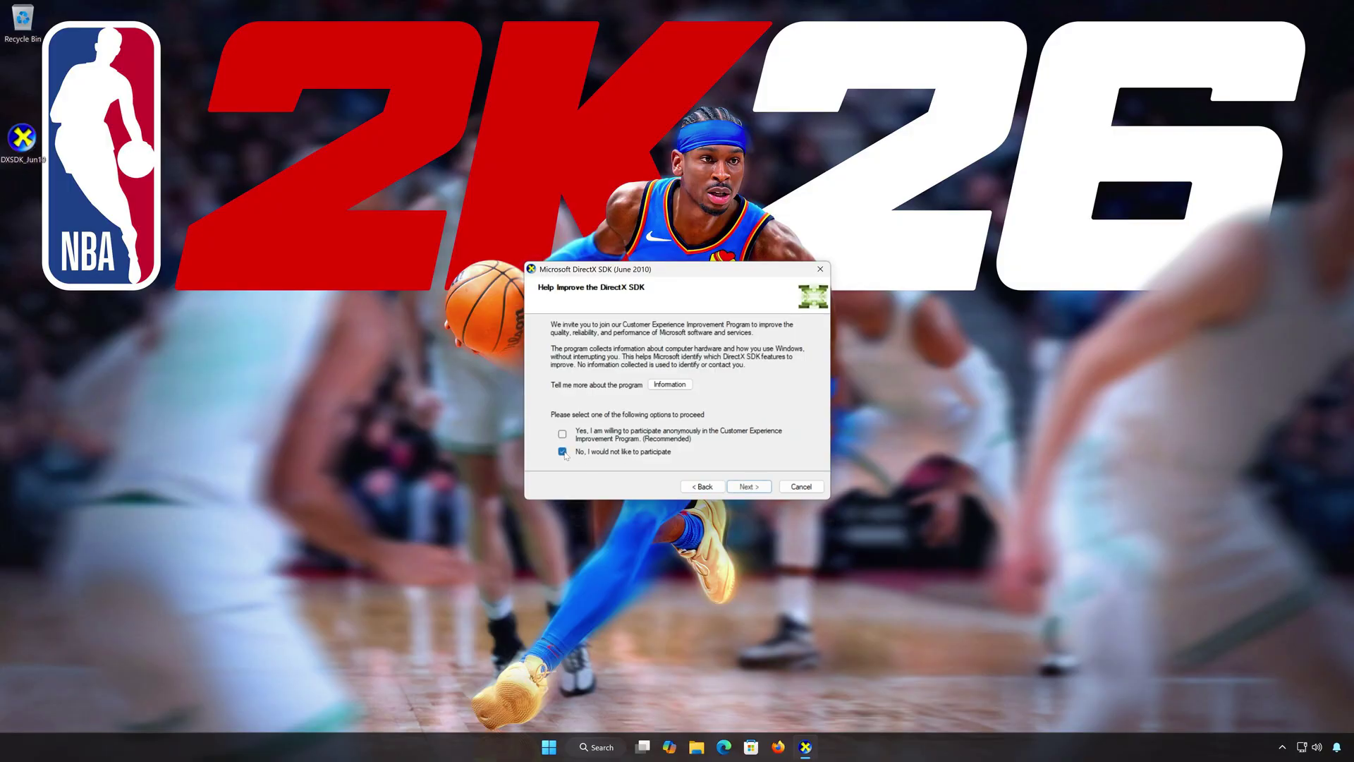
{"action": "left_click", "coordinate": [749, 487]}
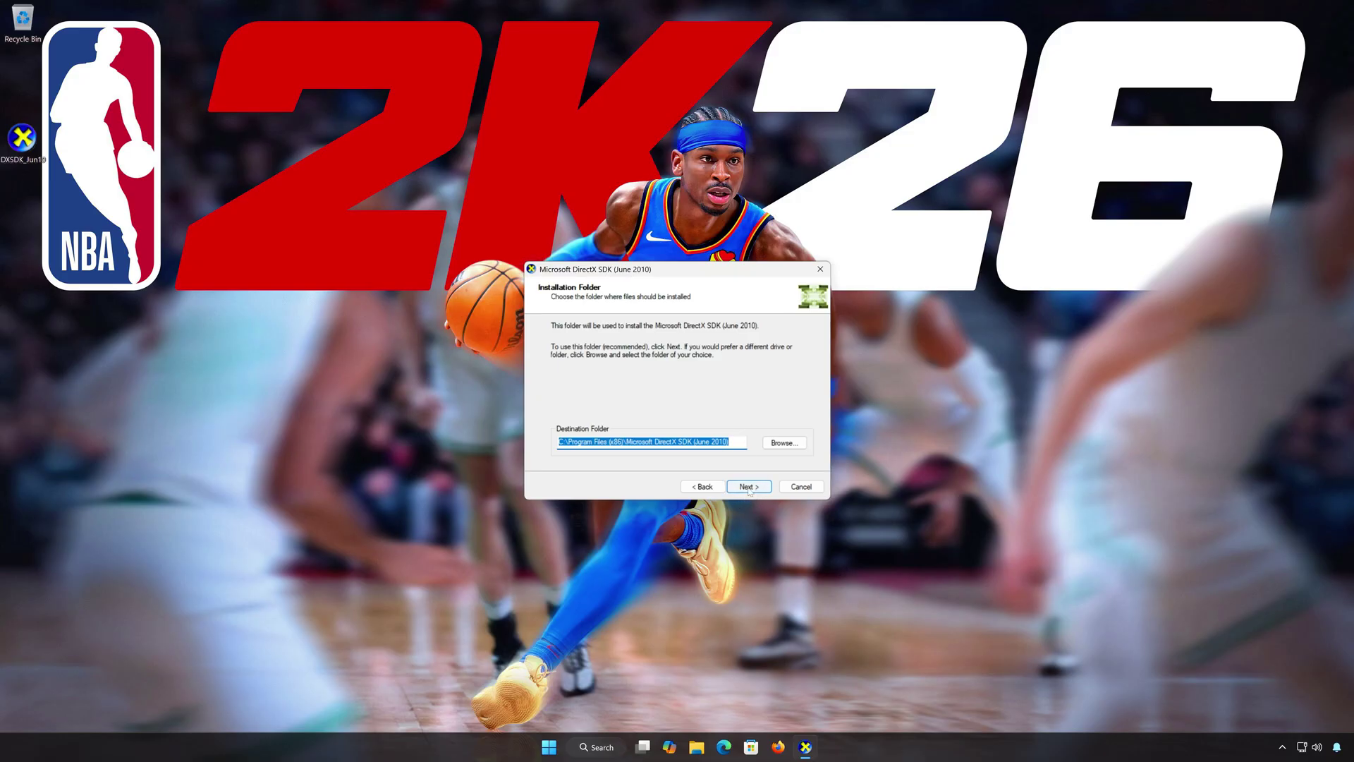
{"action": "left_click", "coordinate": [748, 487]}
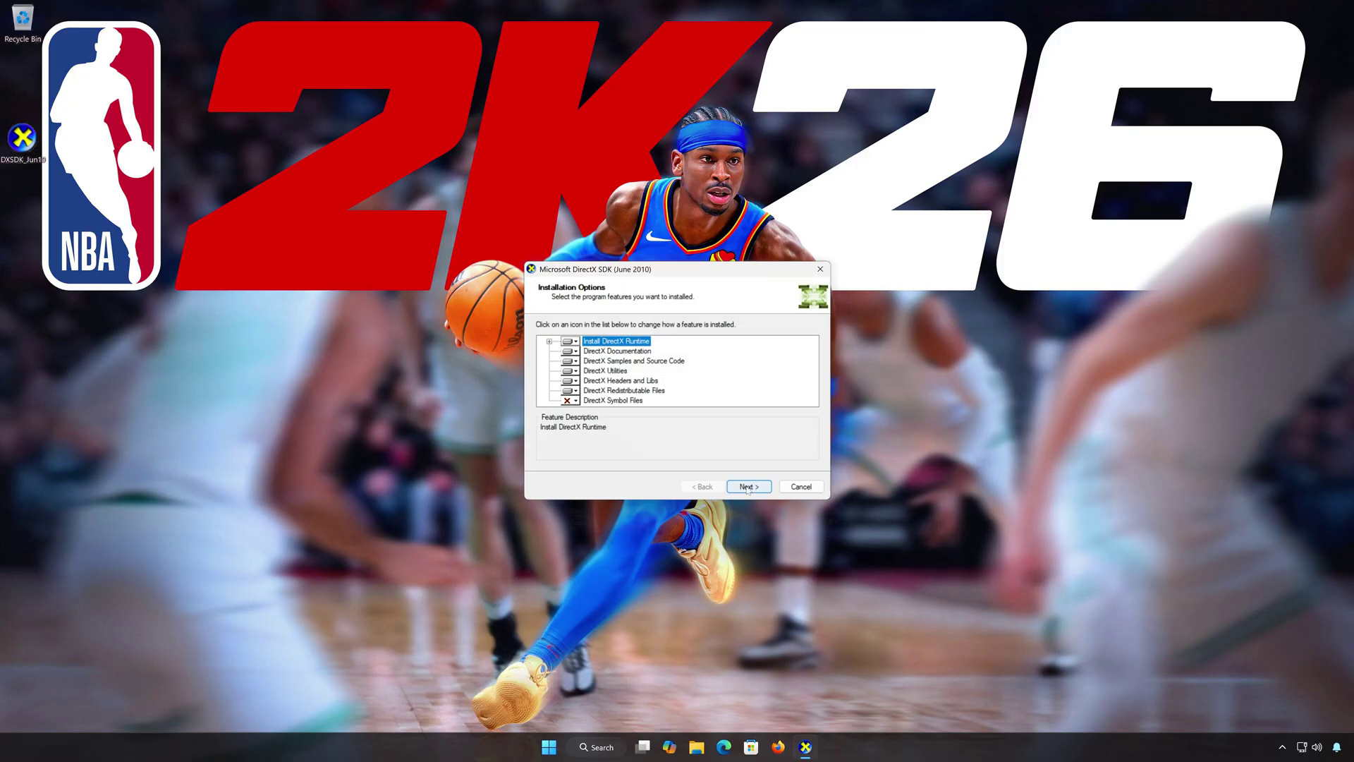
{"action": "left_click", "coordinate": [746, 487]}
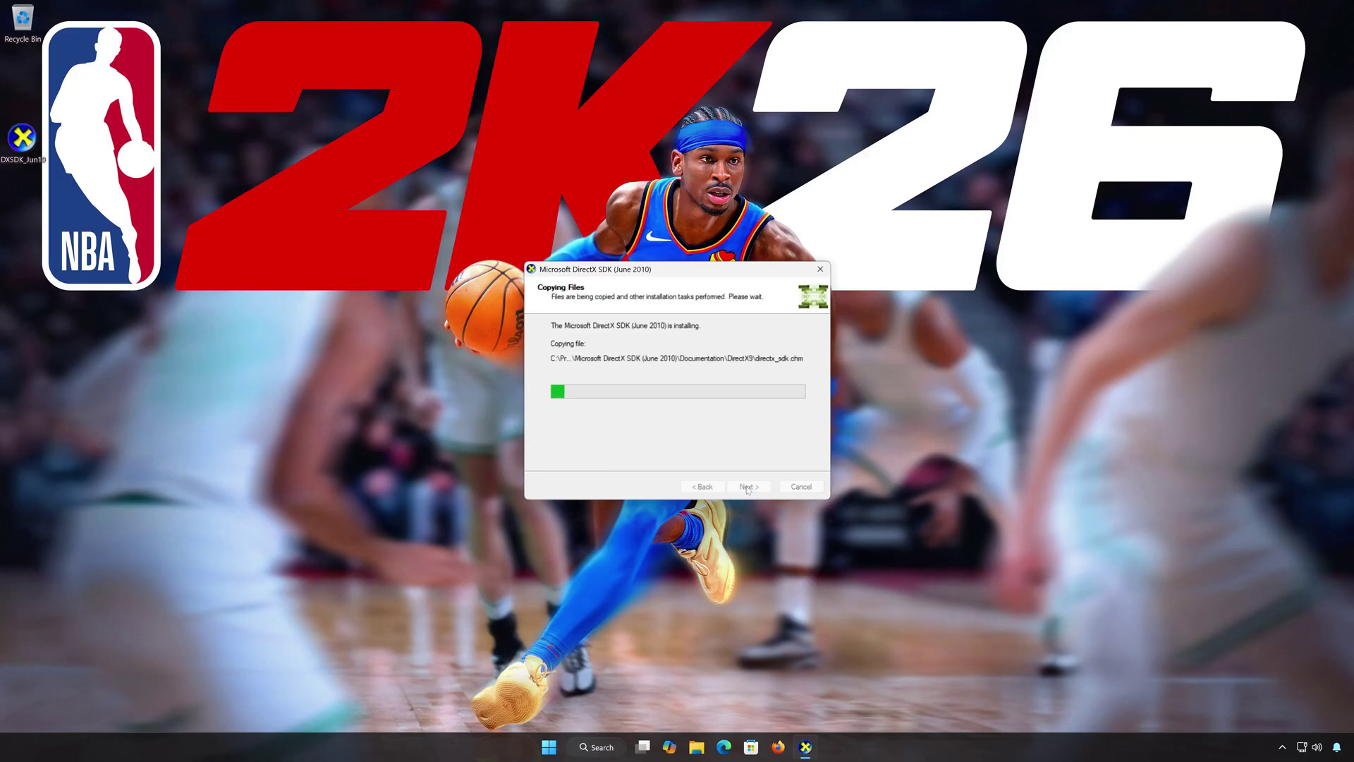
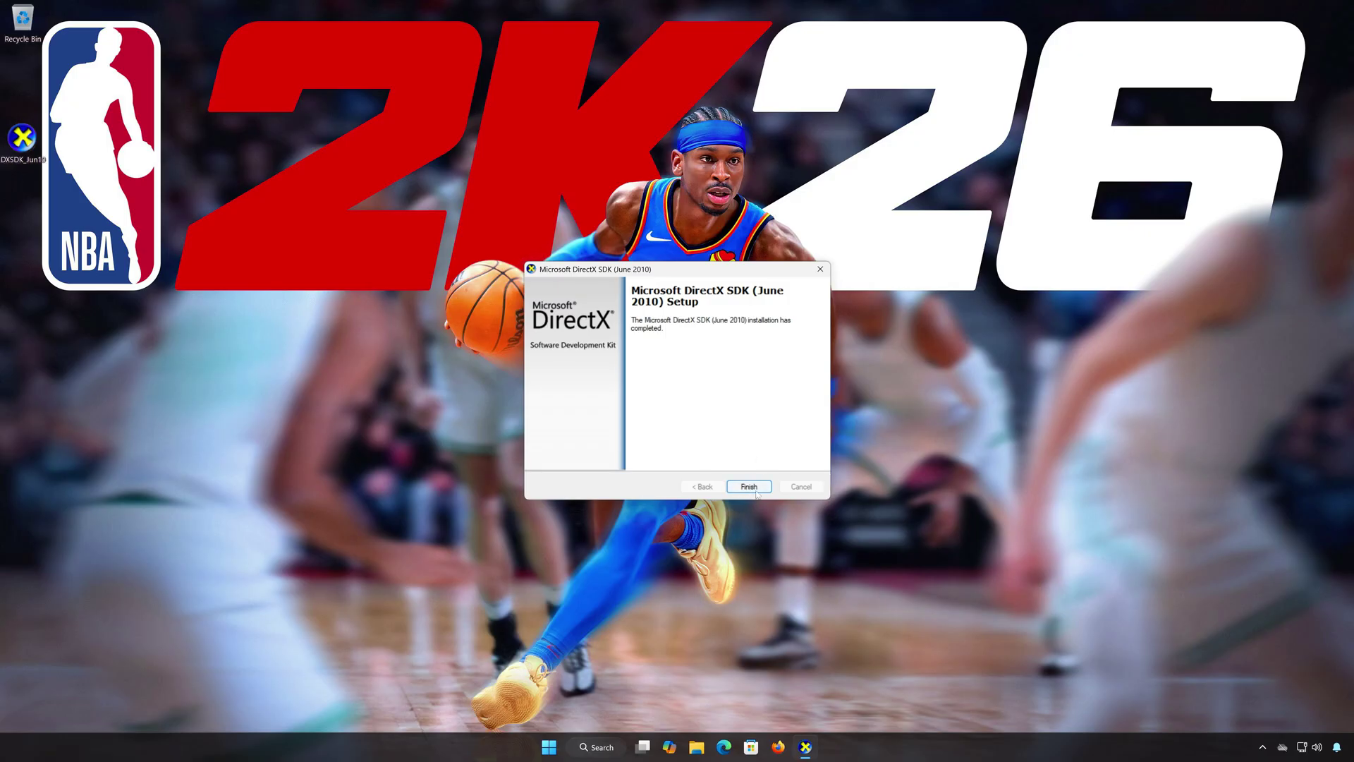
{"action": "left_click", "coordinate": [756, 491]}
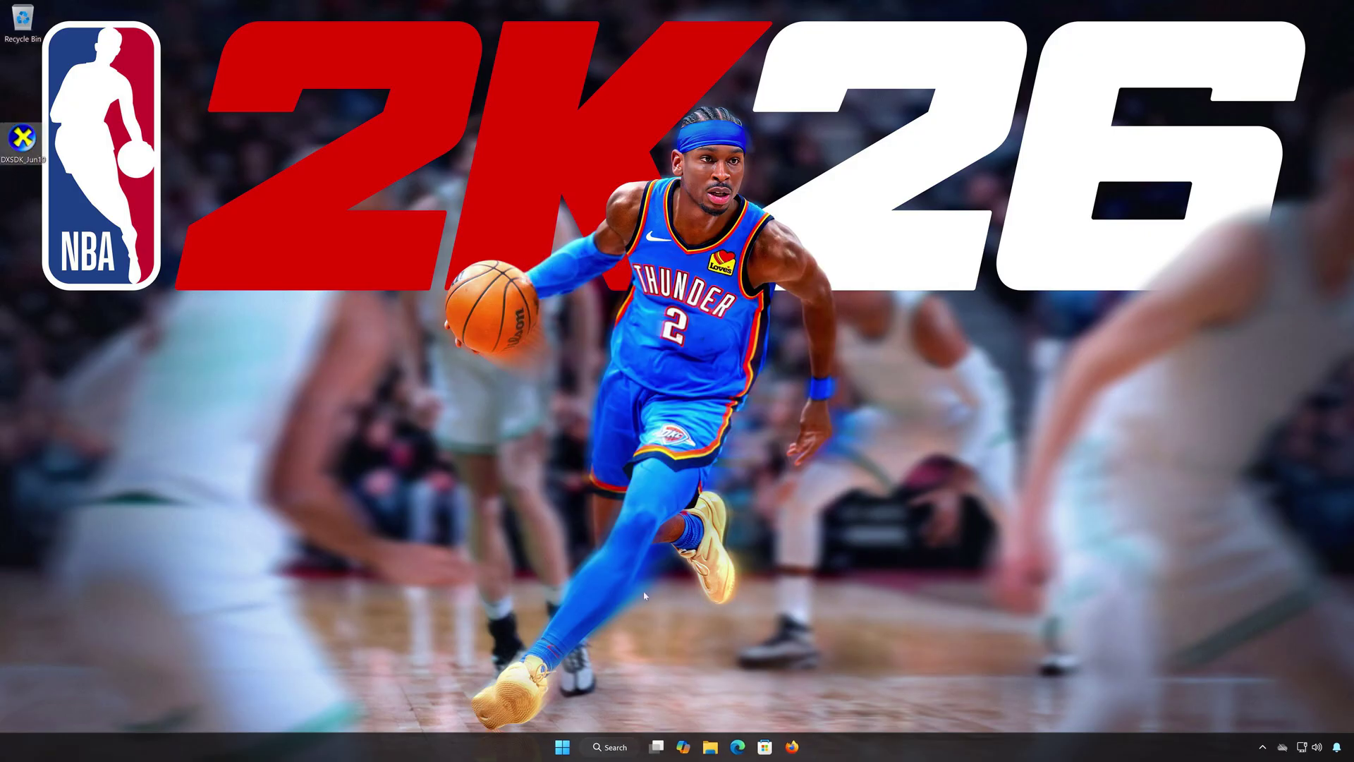
Restart the PC after the DirectX SDK installation
{"action": "left_click", "coordinate": [562, 747]}
{"action": "left_click", "coordinate": [829, 703]}
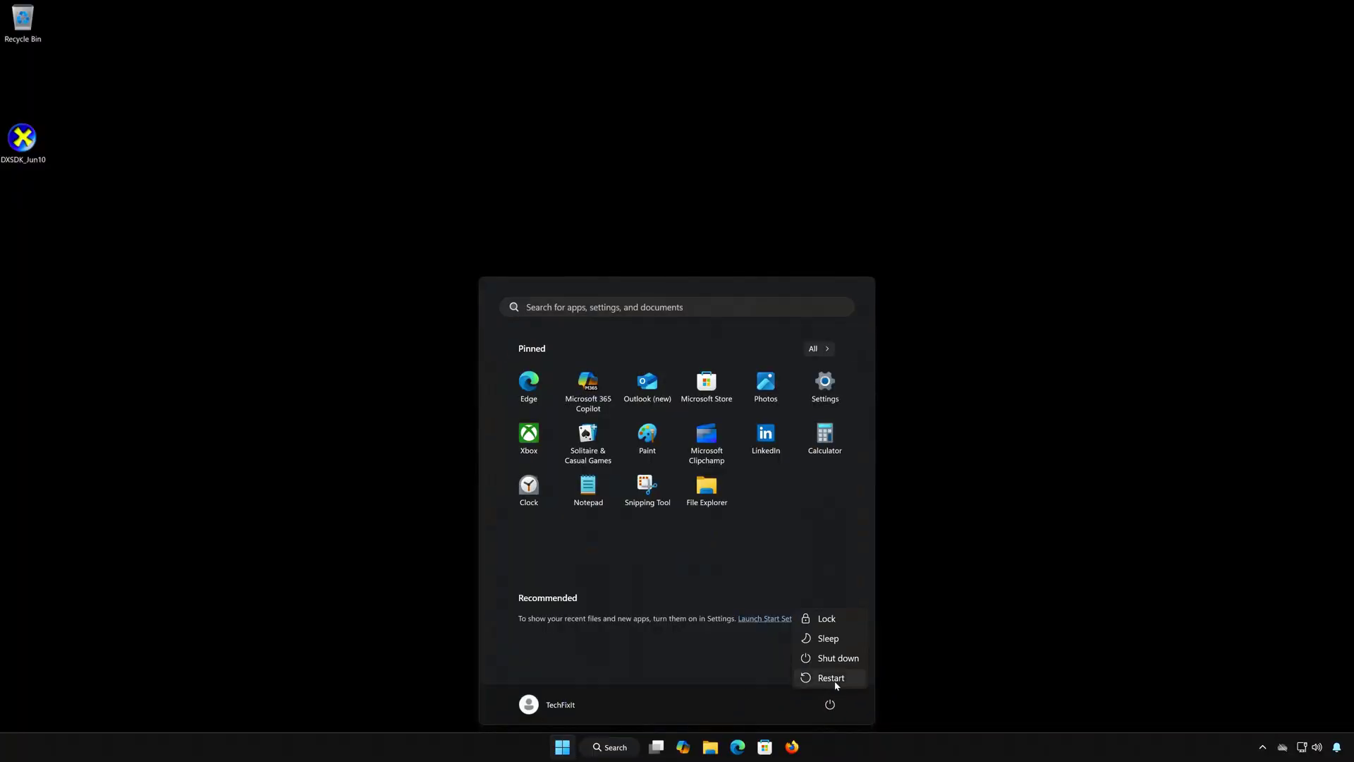
{"action": "left_click", "coordinate": [835, 679]}
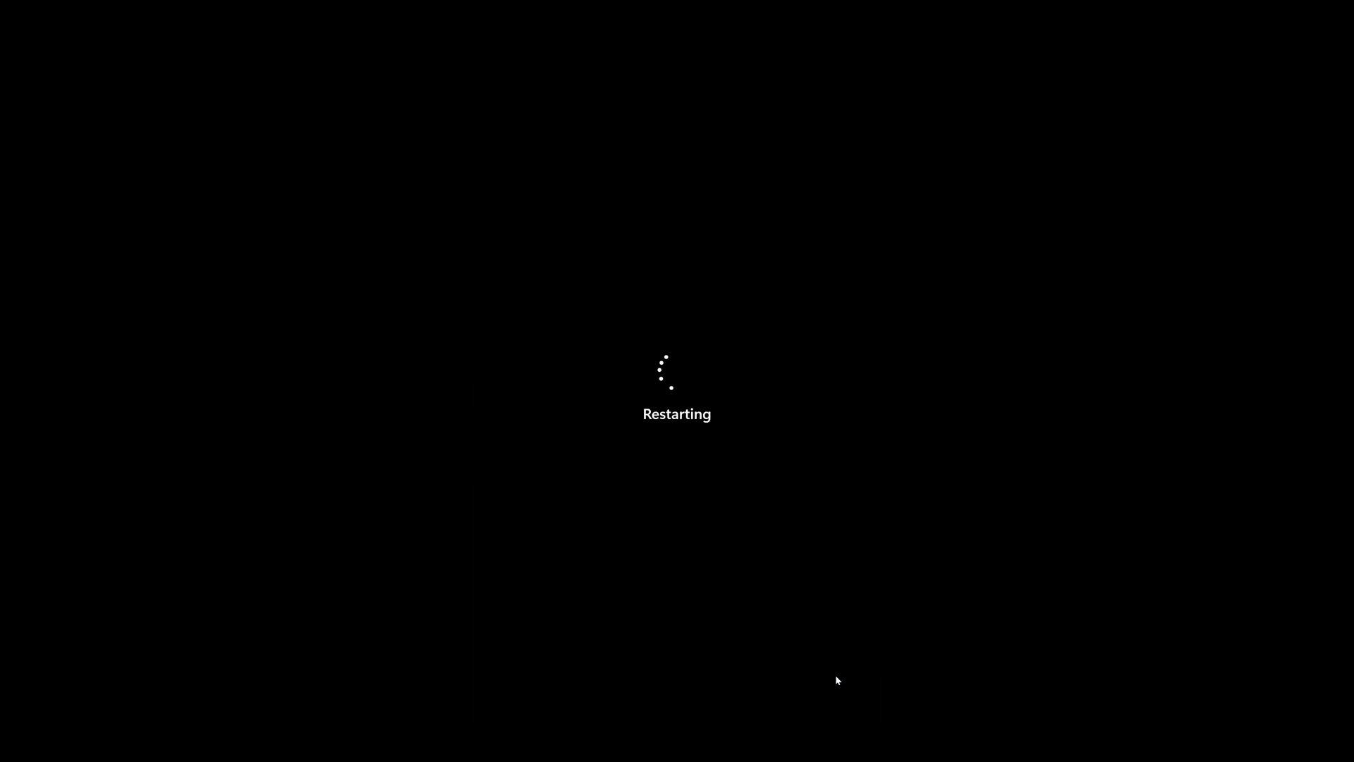